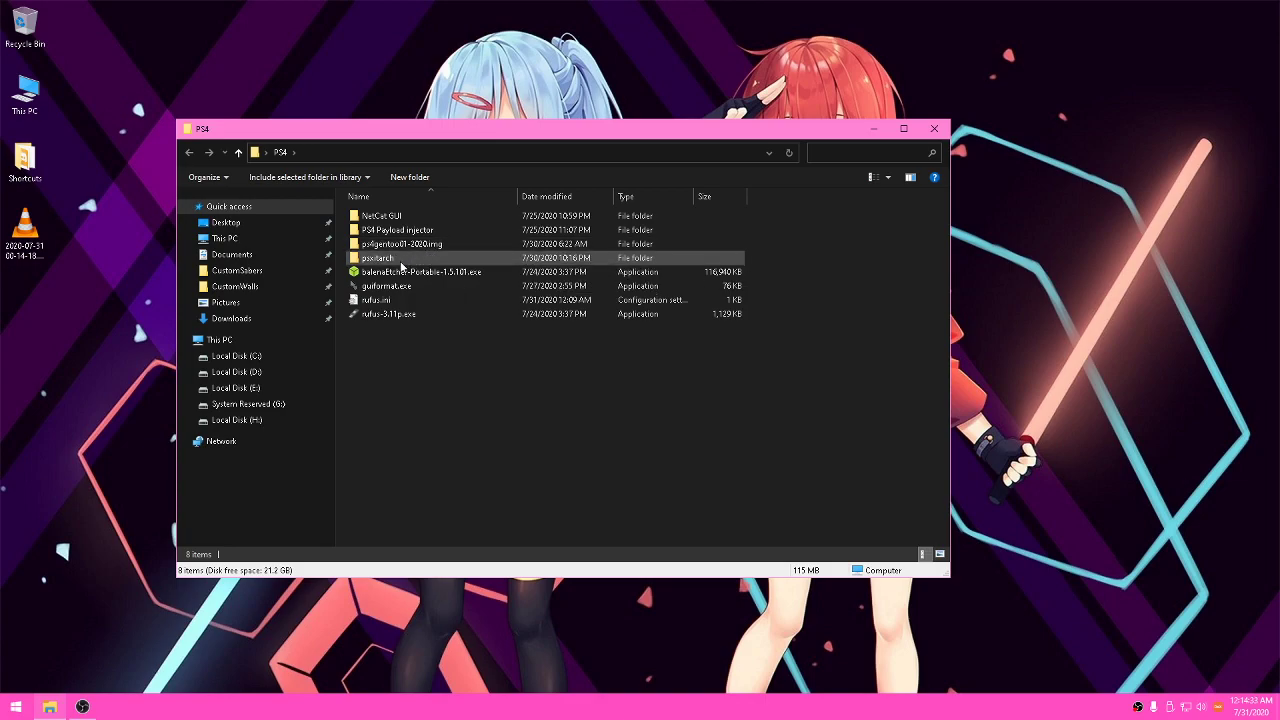
Step: Look through the ps4gentoo01-2020.img folder for the ps4gentoo01-2020.img.gz image file, and return to the PS4 folder
double_click(402, 244)
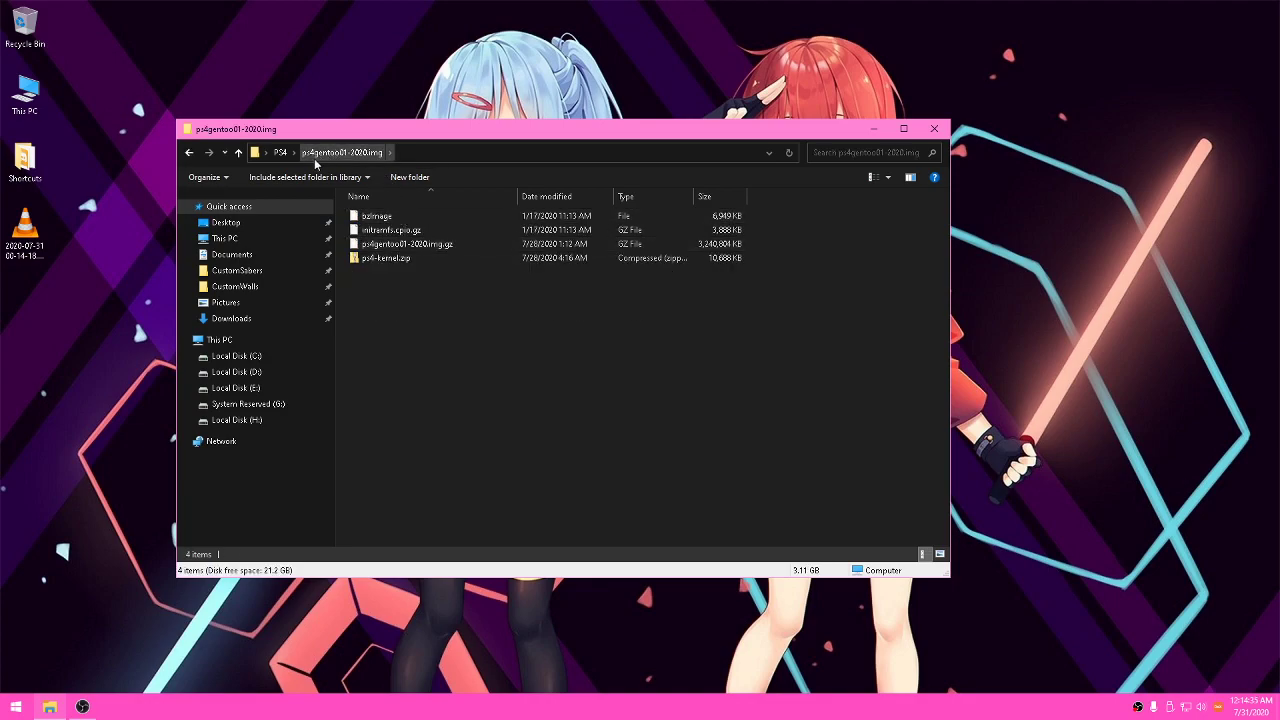
click(280, 152)
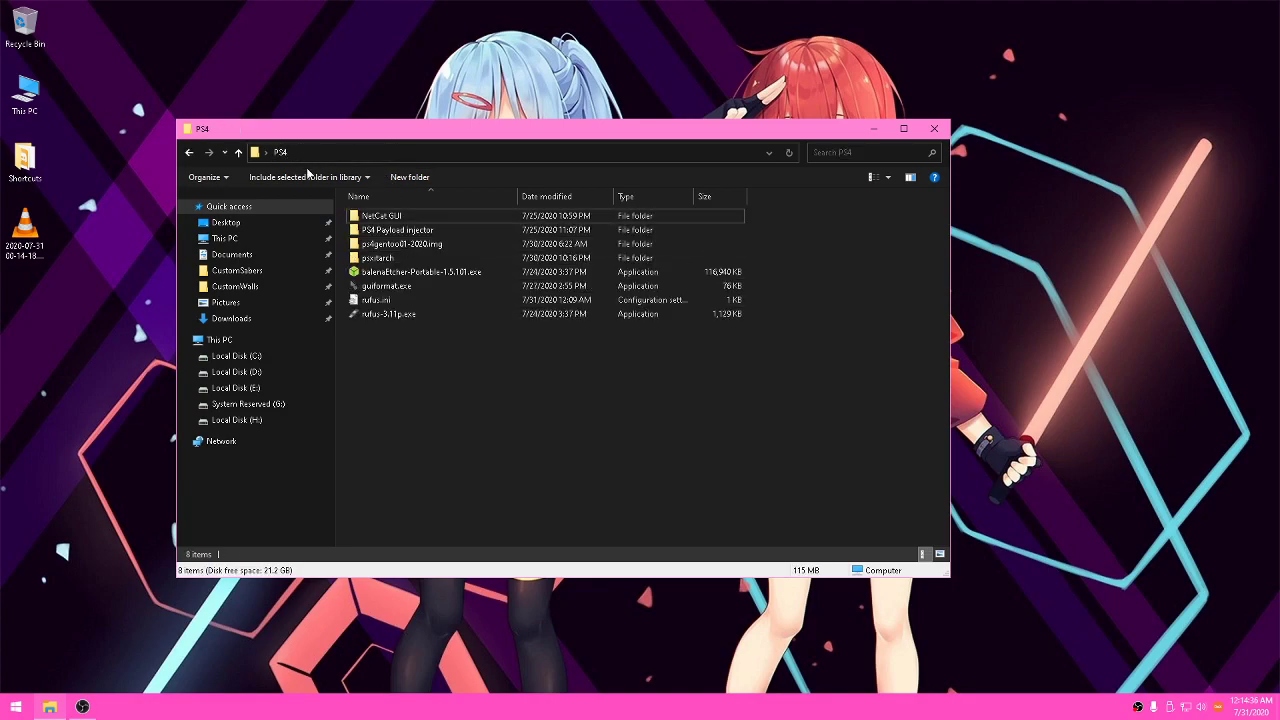
double_click(411, 248)
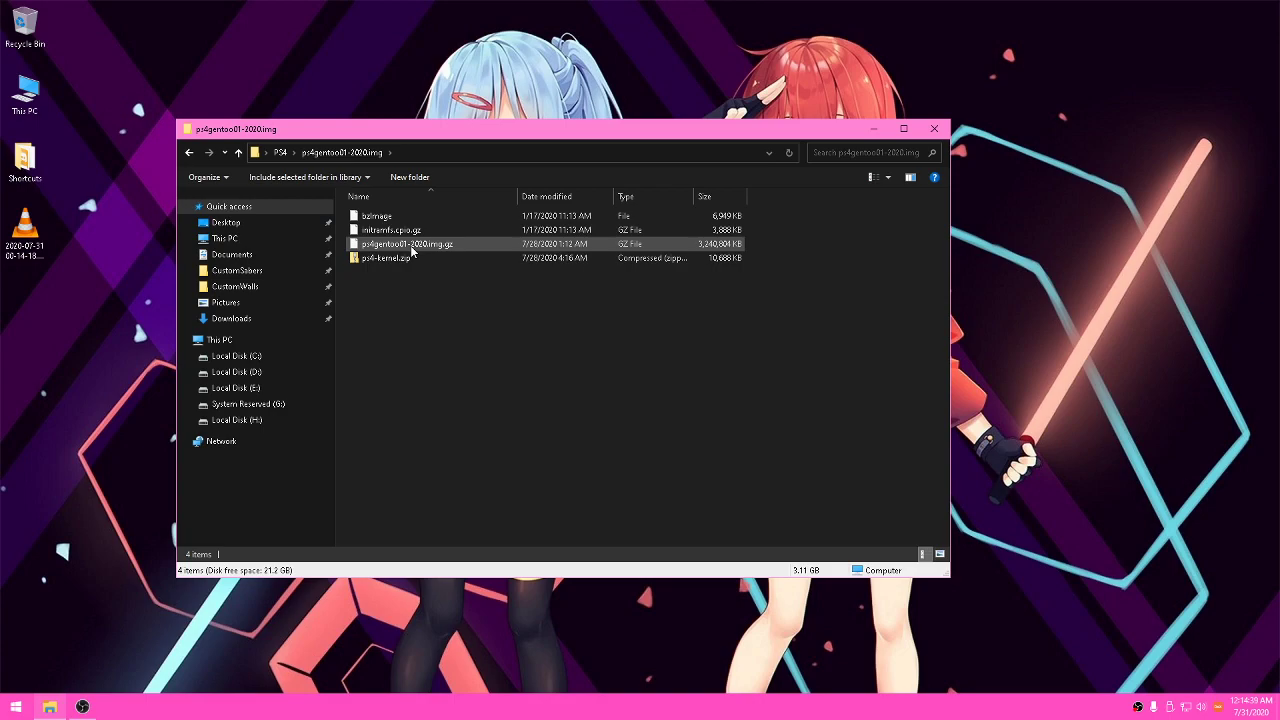
double_click(414, 247)
click(472, 242)
click(472, 242)
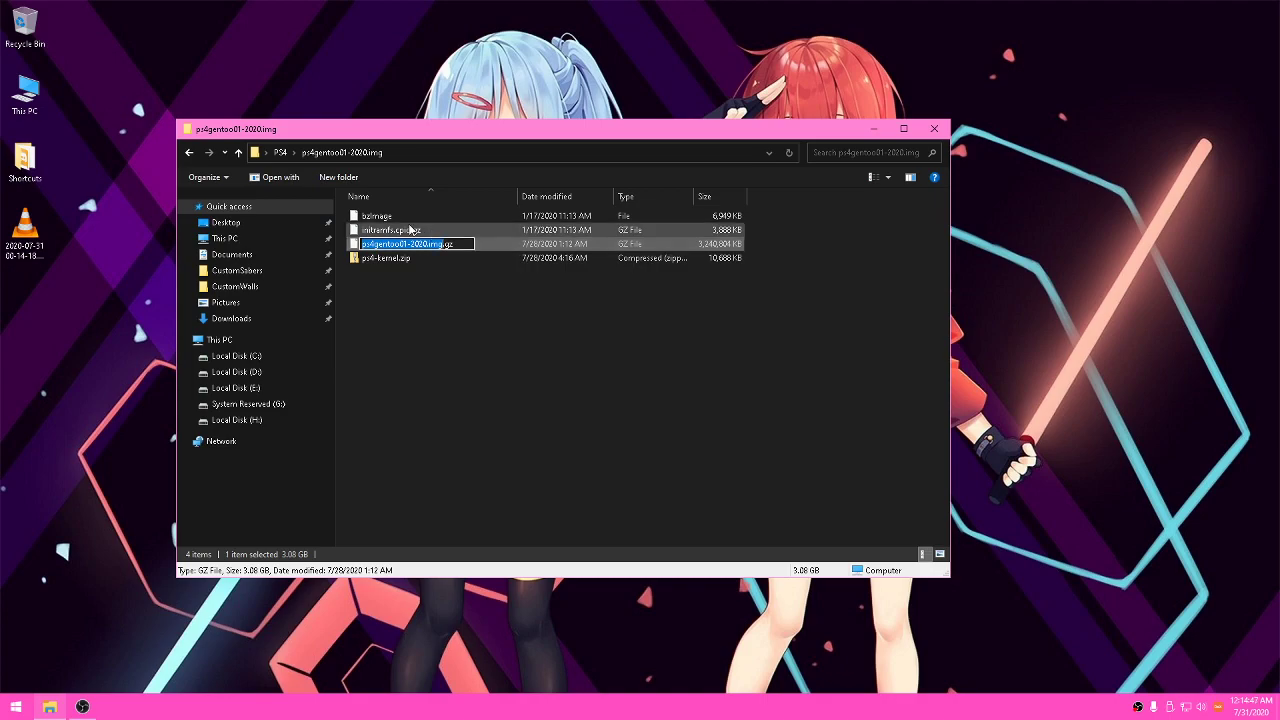
click(284, 153)
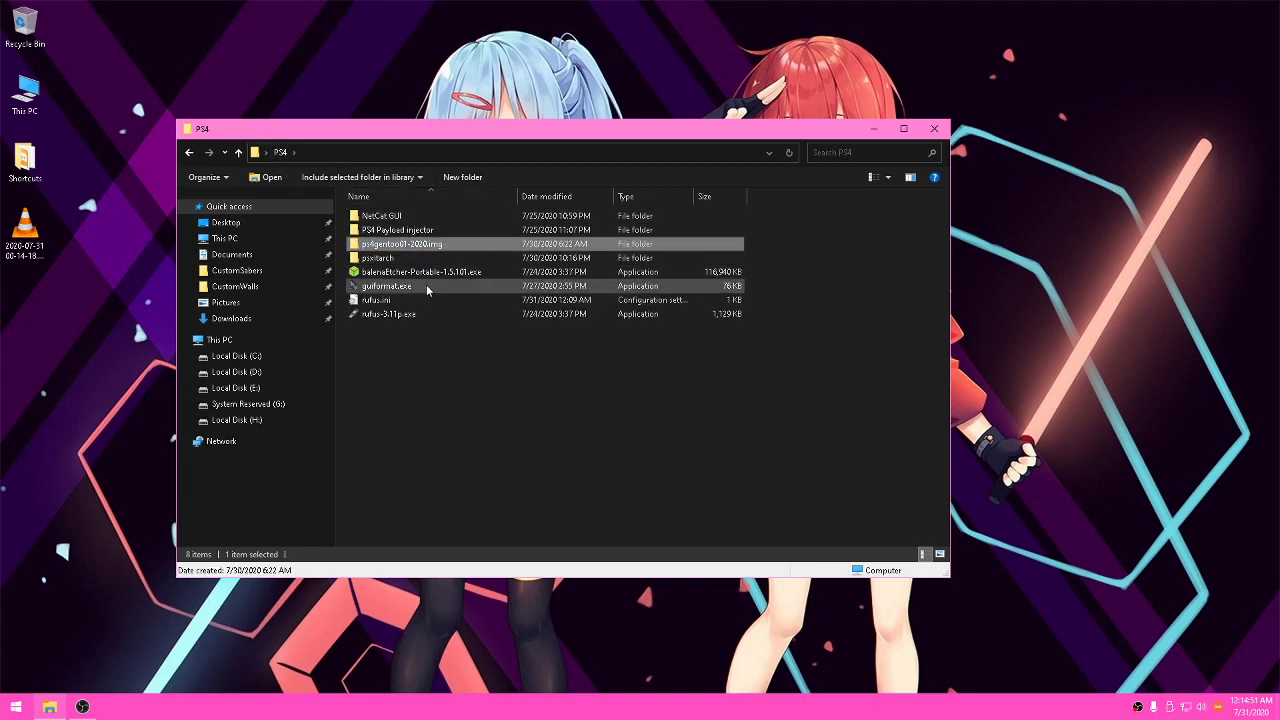
Step: Run rufus-3.11p.exe and load ps4gentoo01-2020.img.gz as the boot image
double_click(416, 316)
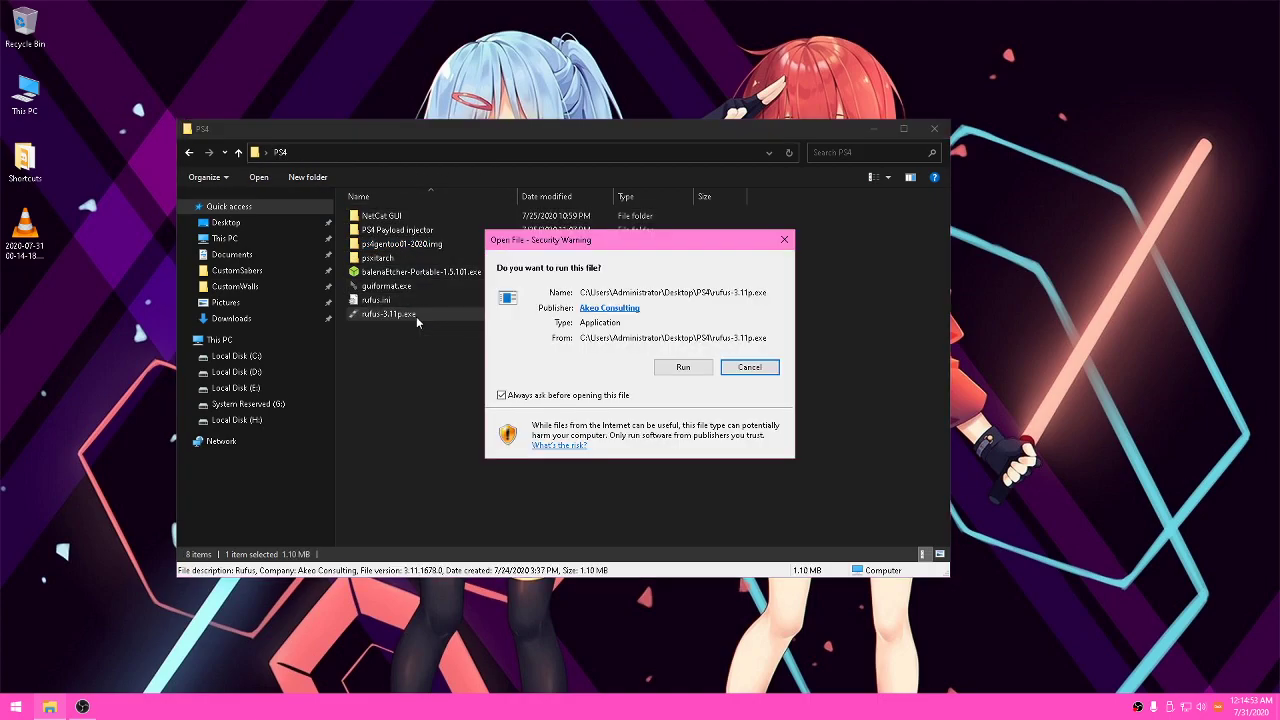
click(683, 368)
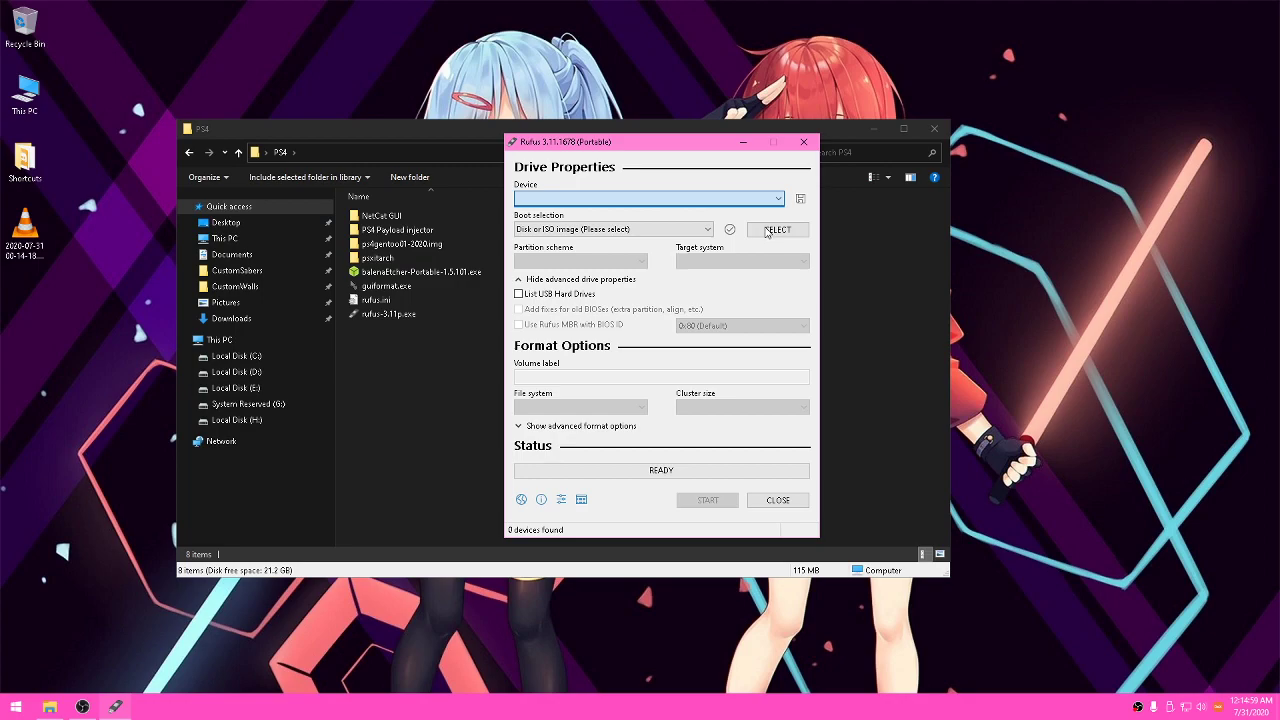
click(767, 231)
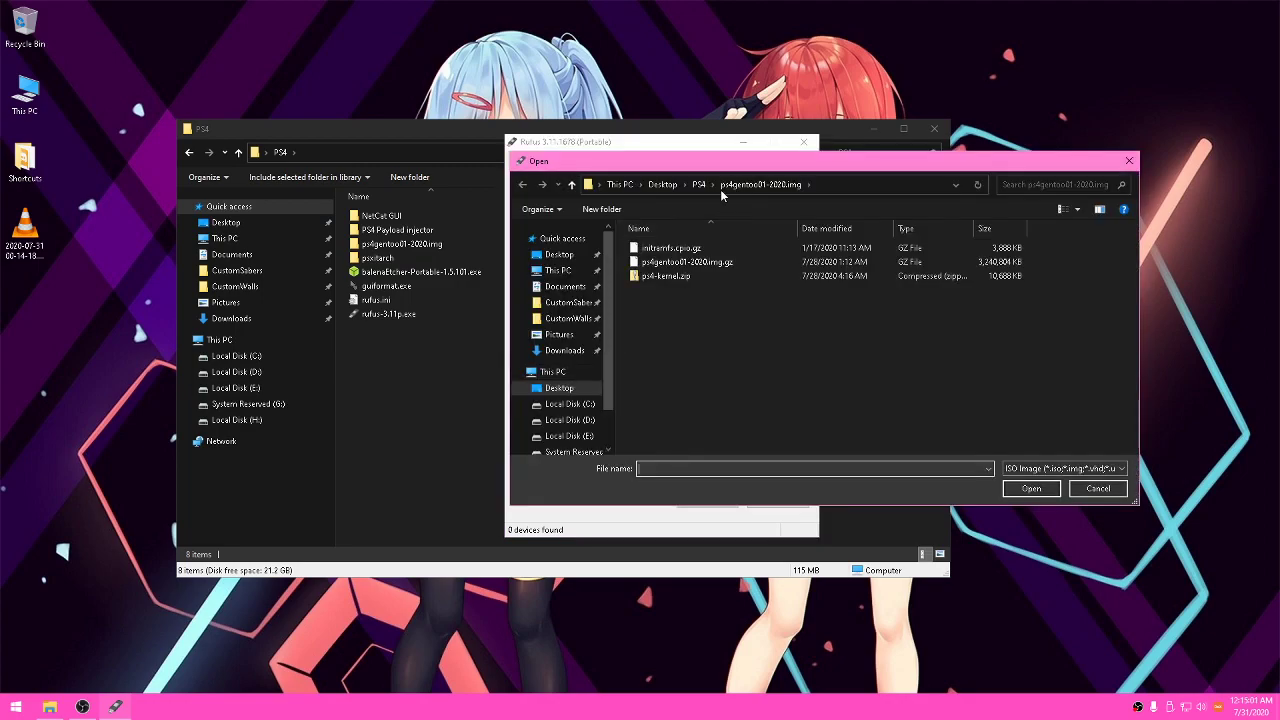
double_click(735, 266)
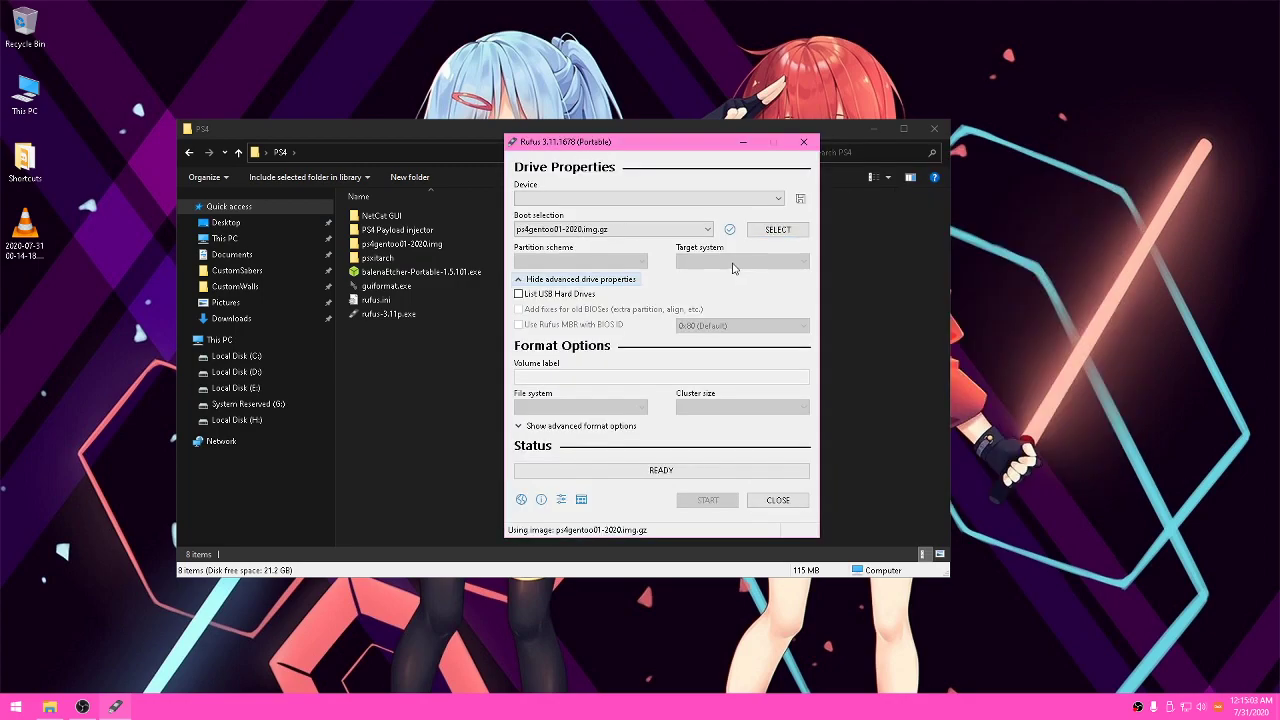
Step: Check the Device list in Rufus for a USB drive, try to start the write, and close Rufus
click(590, 200)
click(568, 204)
click(569, 206)
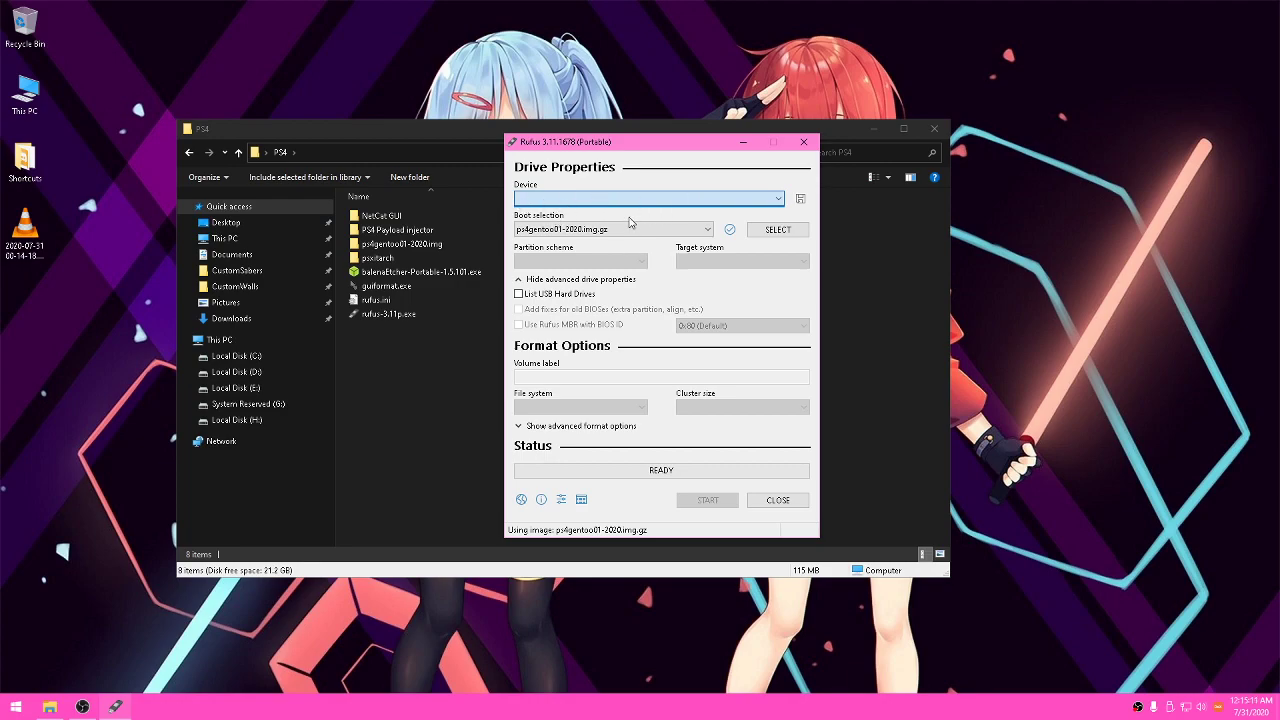
click(691, 511)
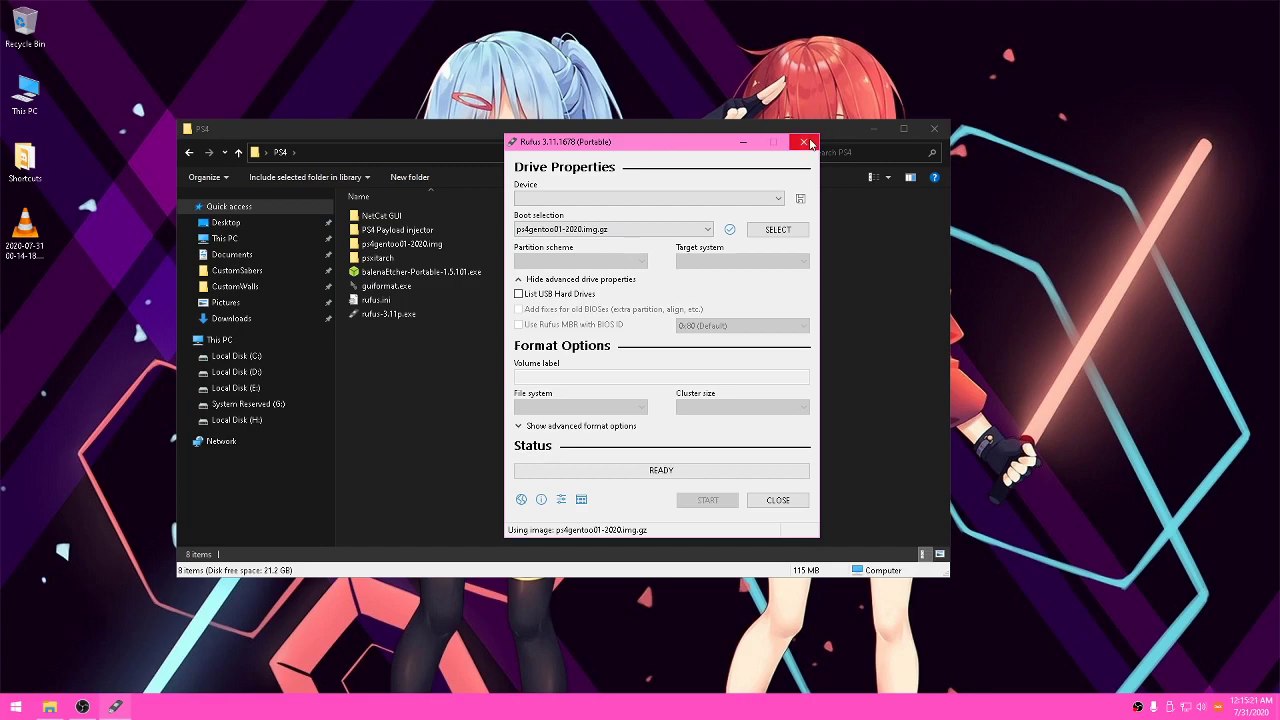
click(805, 142)
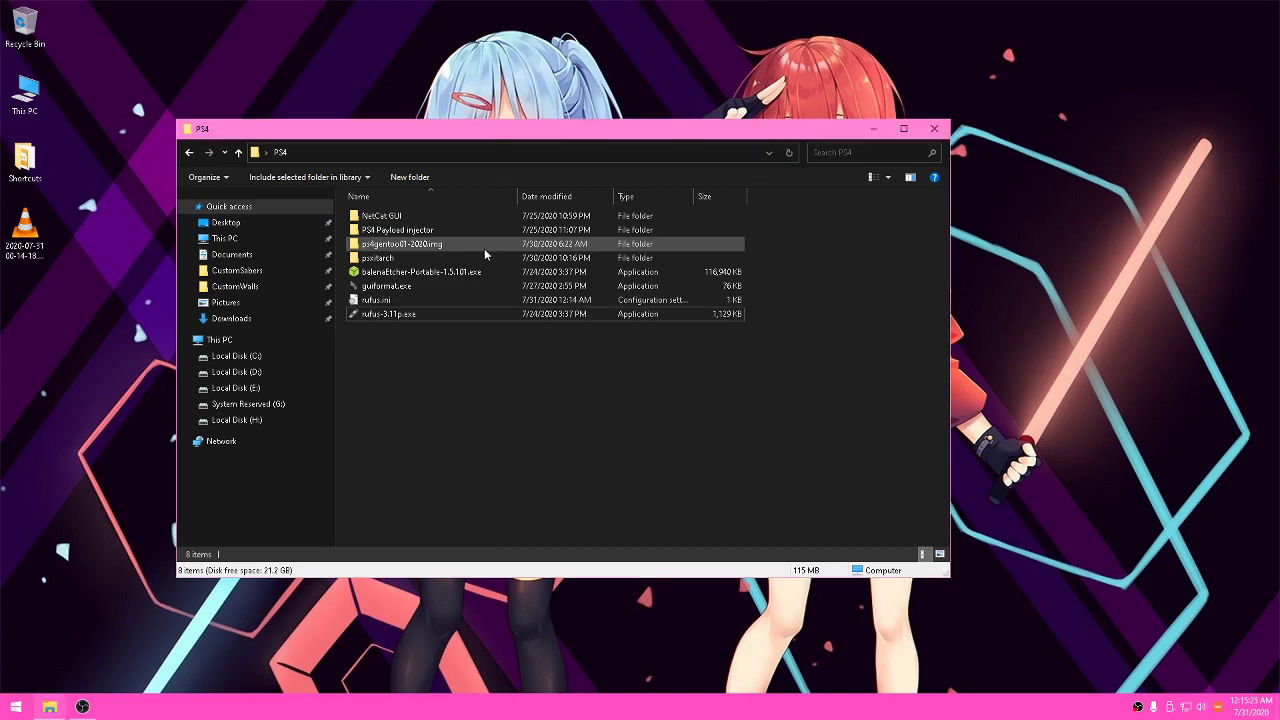
Step: Open the psxitarch folder and select psxitarch.tar.xz
click(413, 260)
double_click(413, 260)
double_click(413, 260)
click(431, 296)
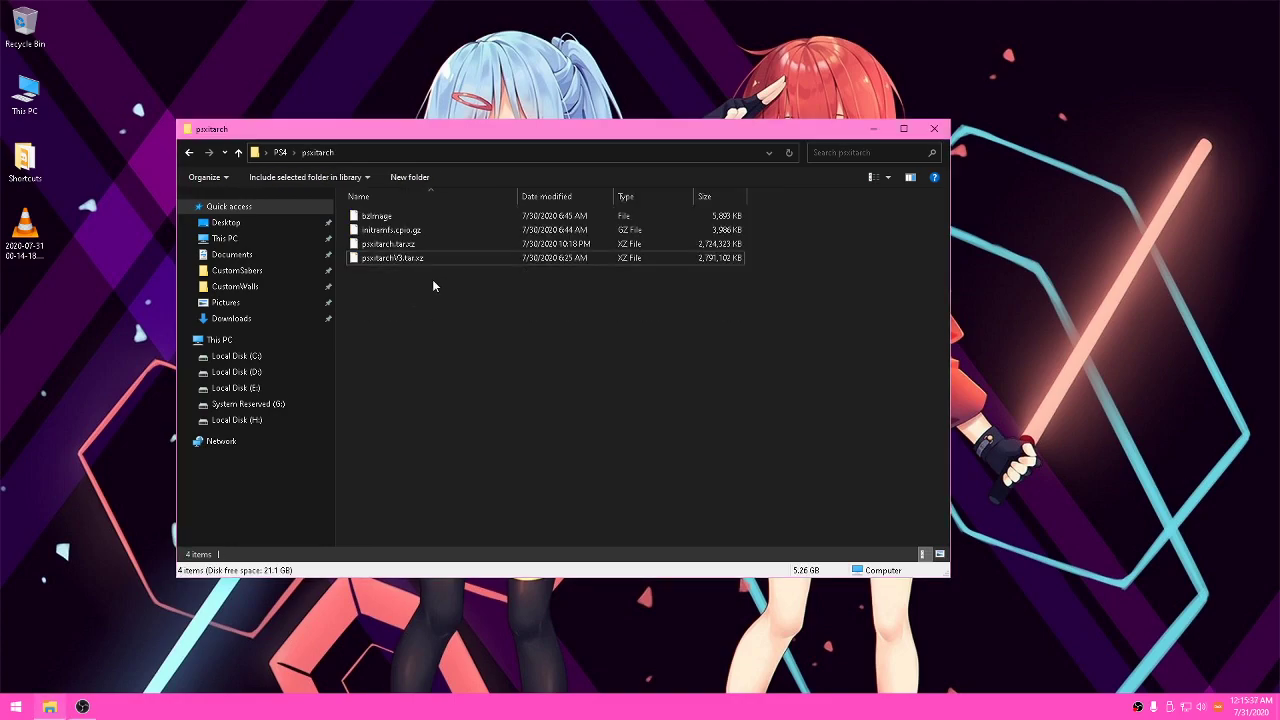
click(436, 245)
Step: Create a new folder named usb on the desktop
right_click(1043, 286)
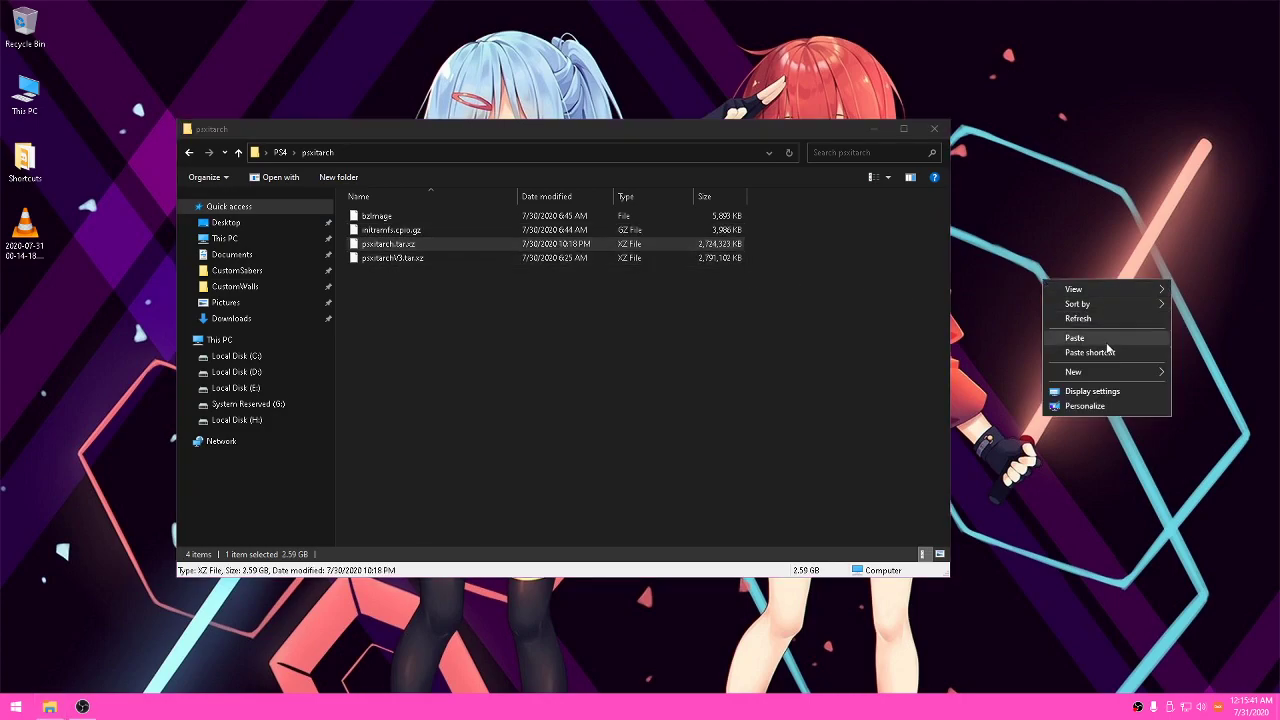
mouse_move(1129, 371)
click(991, 367)
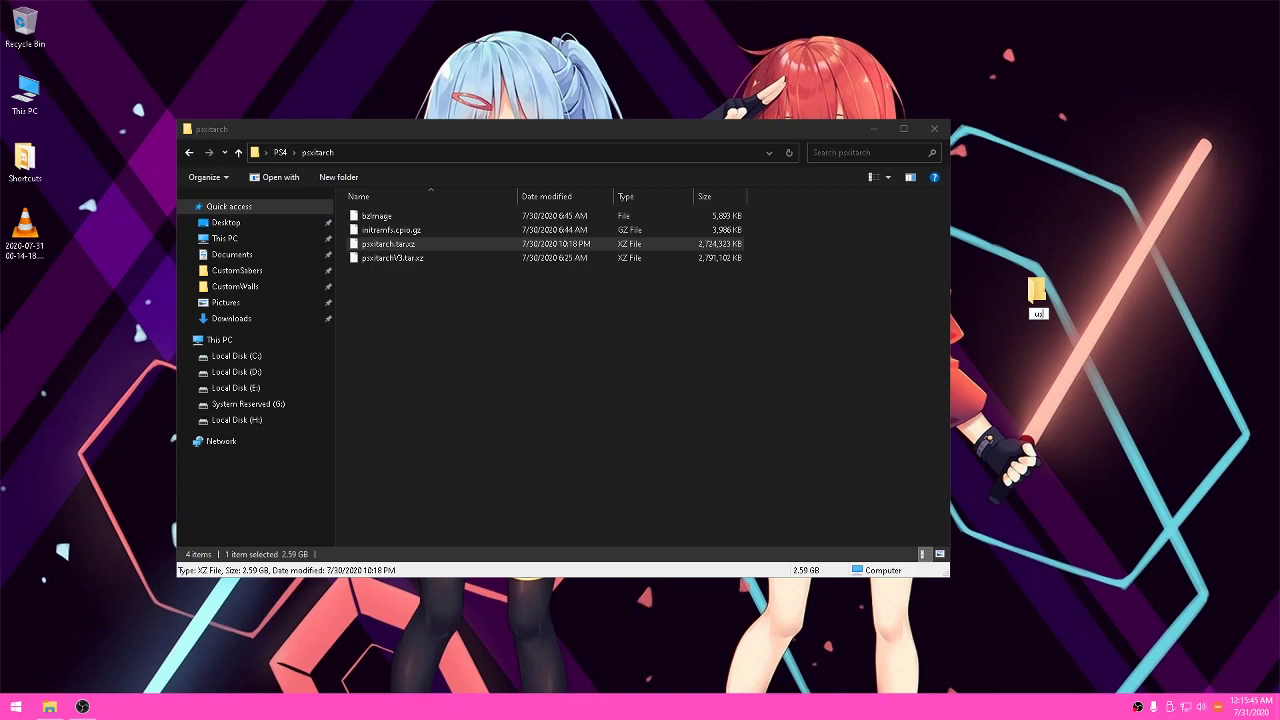
click(1073, 397)
Step: Select bzImage, initramfs.cpio.gz and psxitarch.tar.xz in the psxitarch folder, leaving out psxitarchV3.tar.xz
click(406, 245)
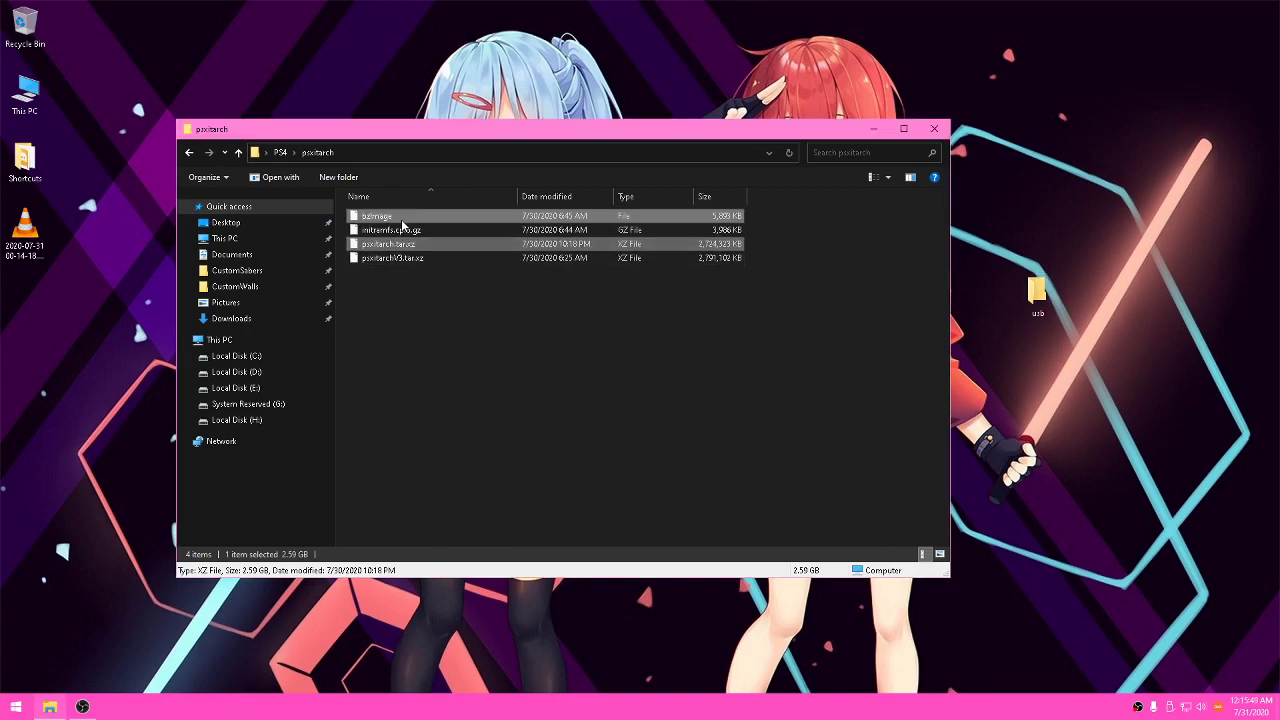
shift+click(402, 219)
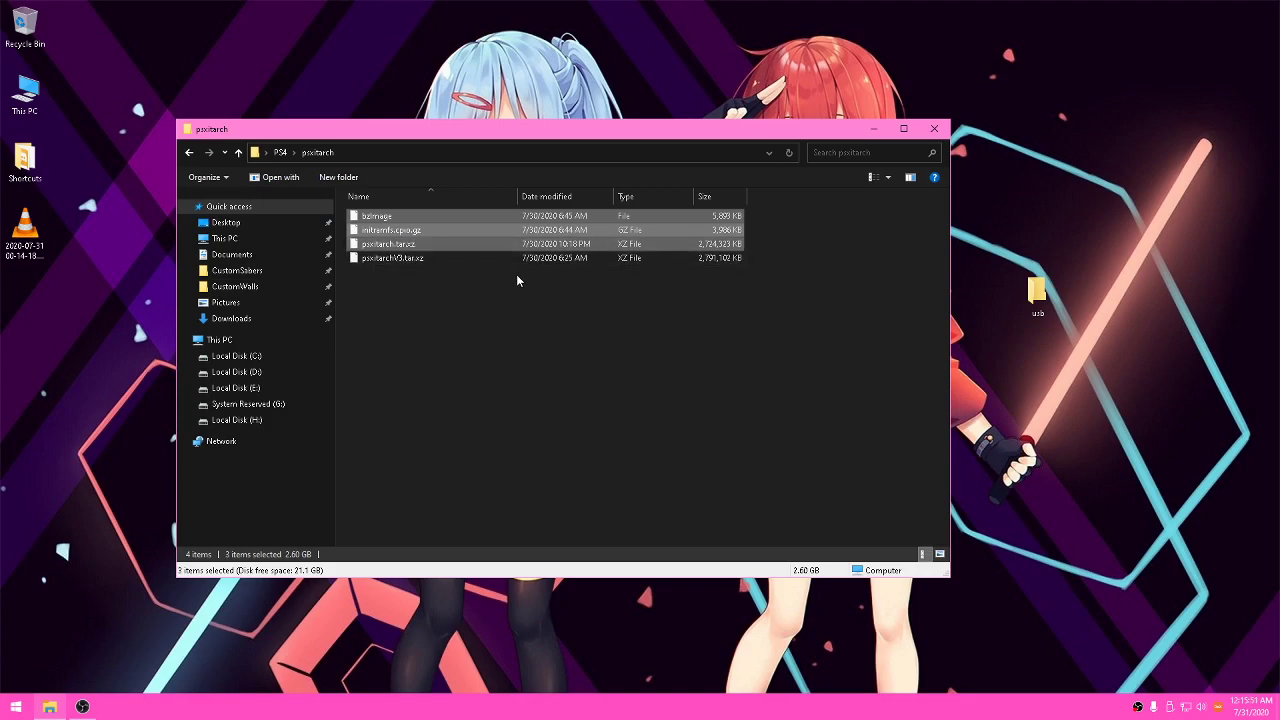
click(410, 259)
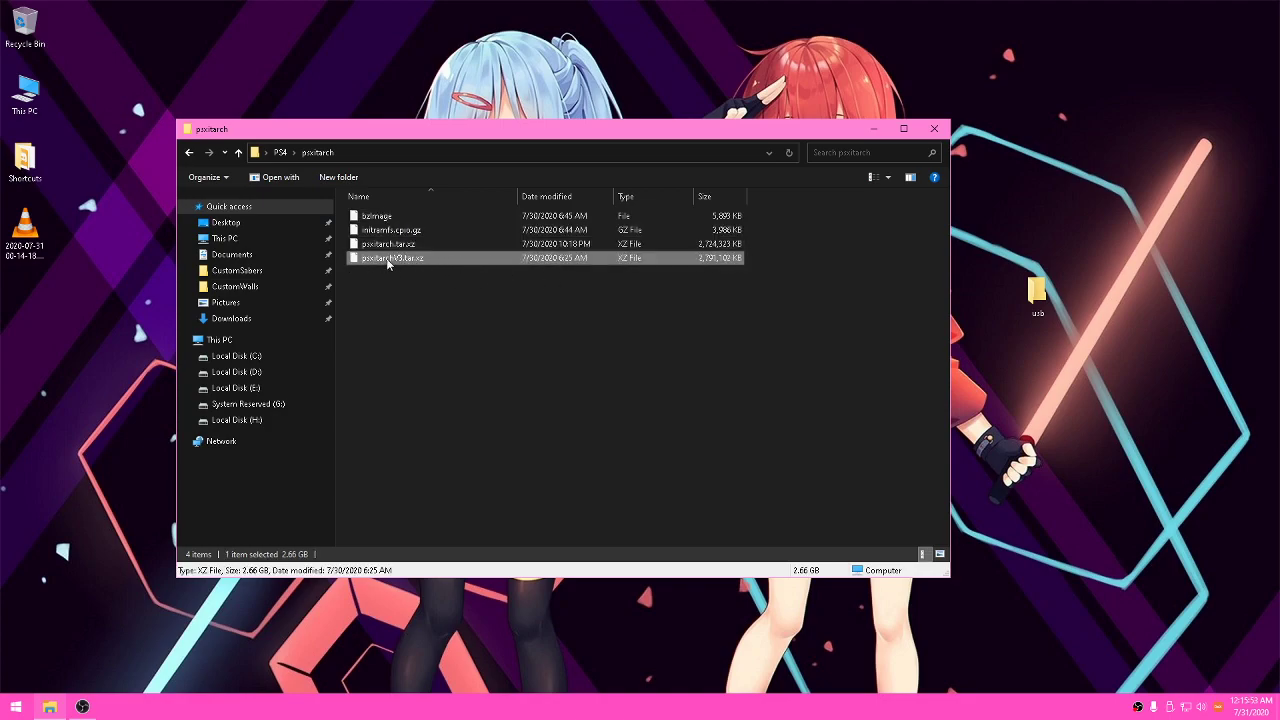
click(420, 244)
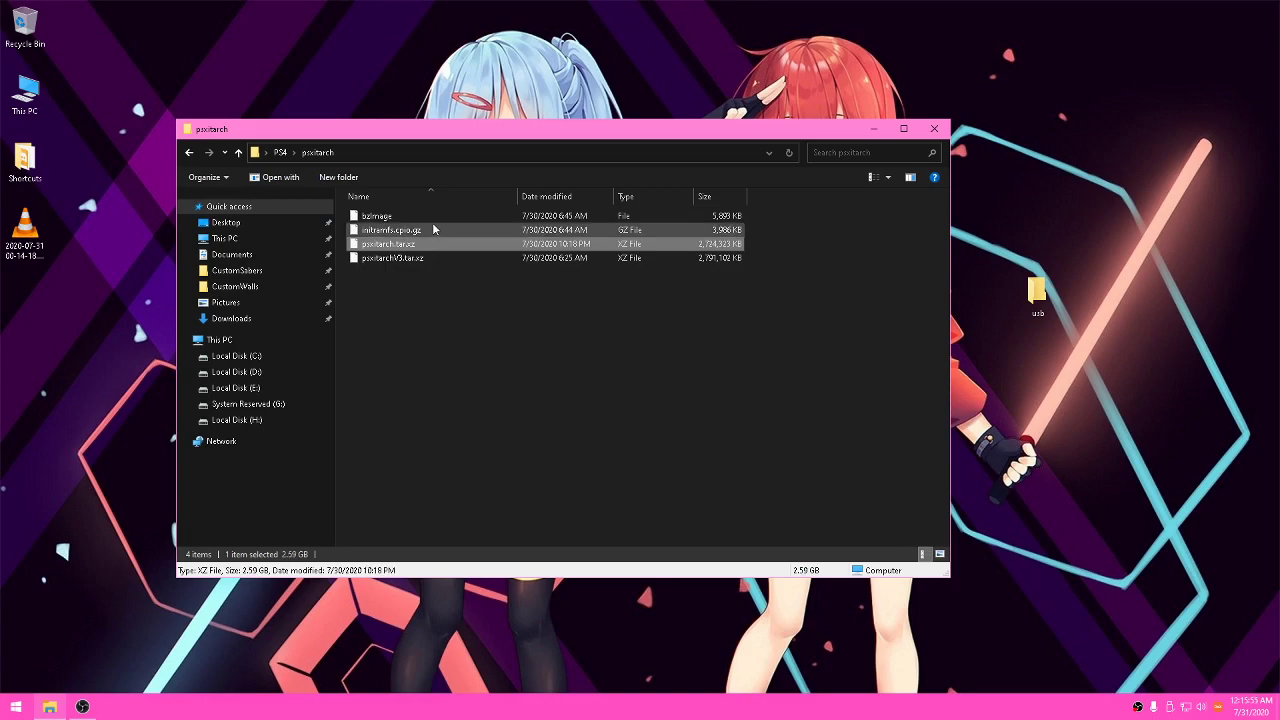
shift+click(434, 229)
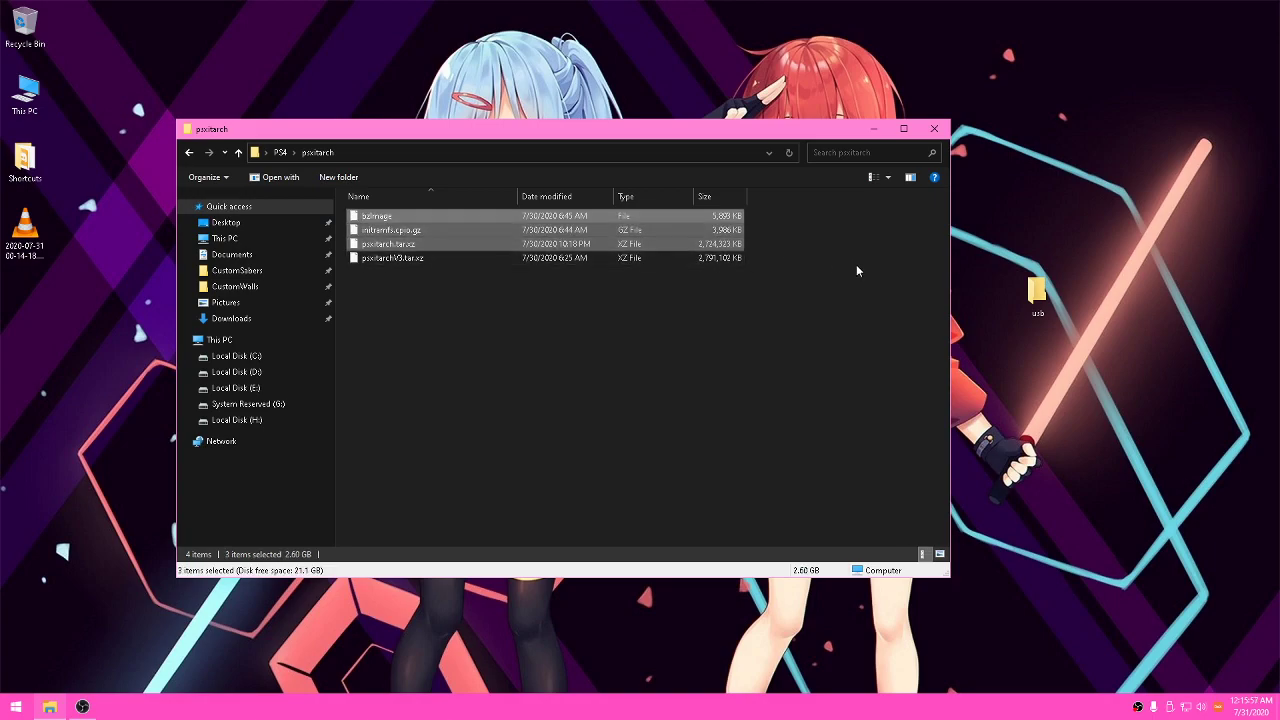
Step: Open the usb folder, view the file system choices for formatting drive C:, and close both without formatting
double_click(1037, 292)
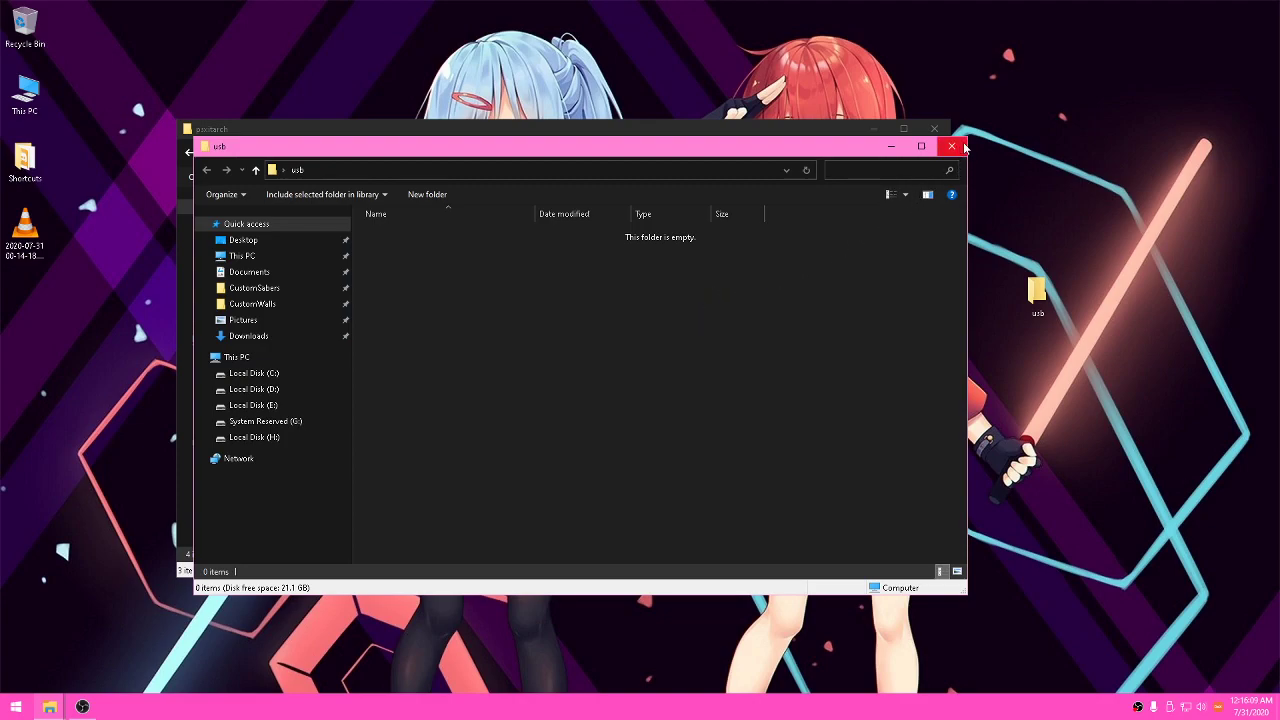
right_click(253, 376)
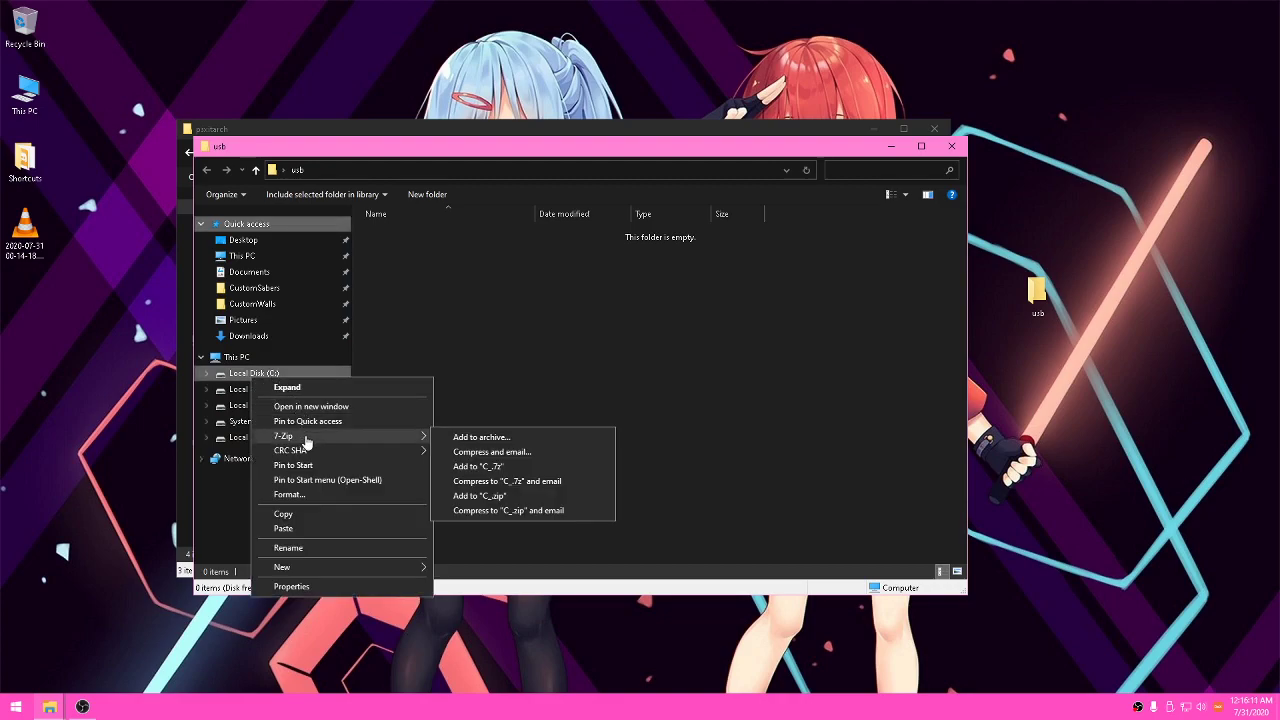
click(320, 495)
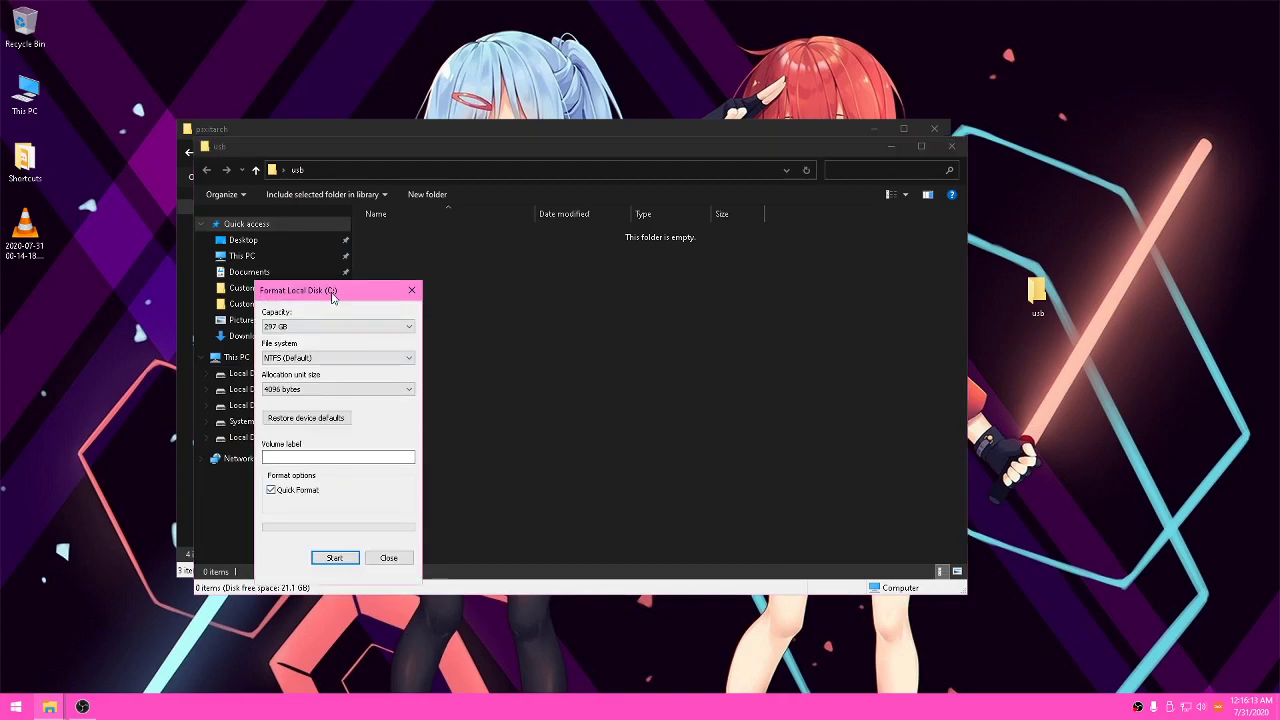
drag(334, 288, 606, 286)
click(613, 353)
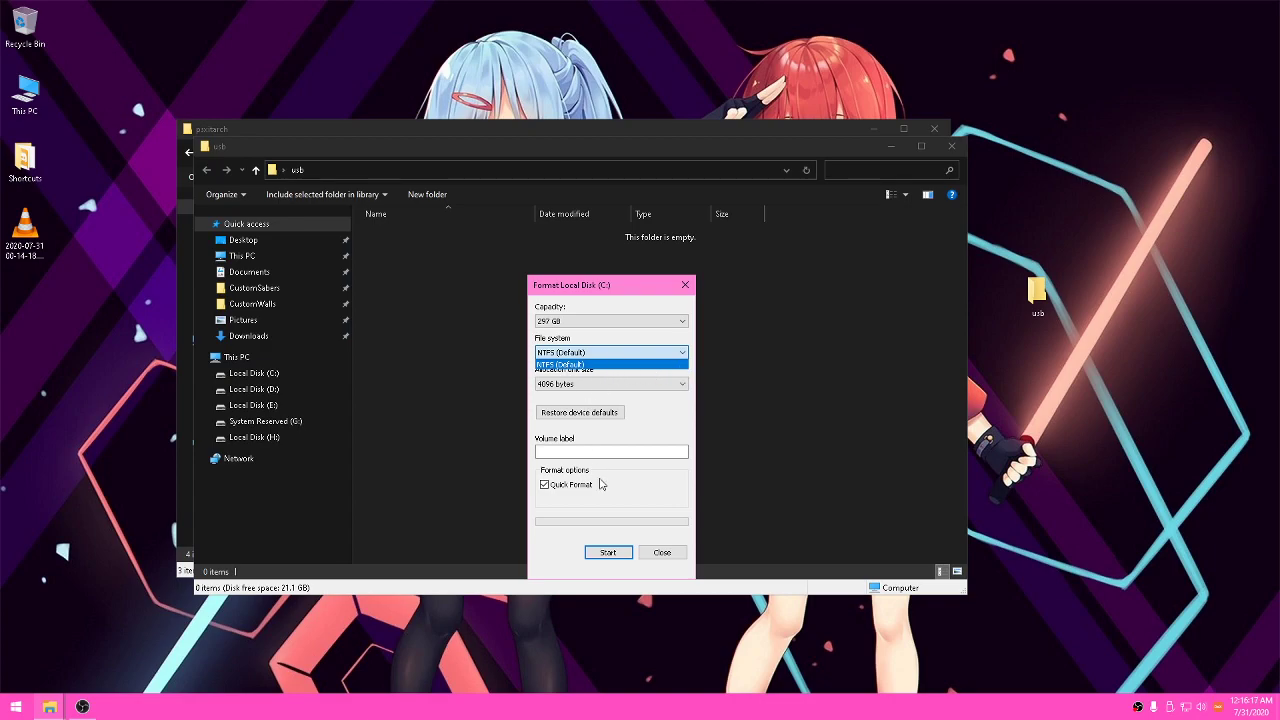
click(663, 553)
click(663, 553)
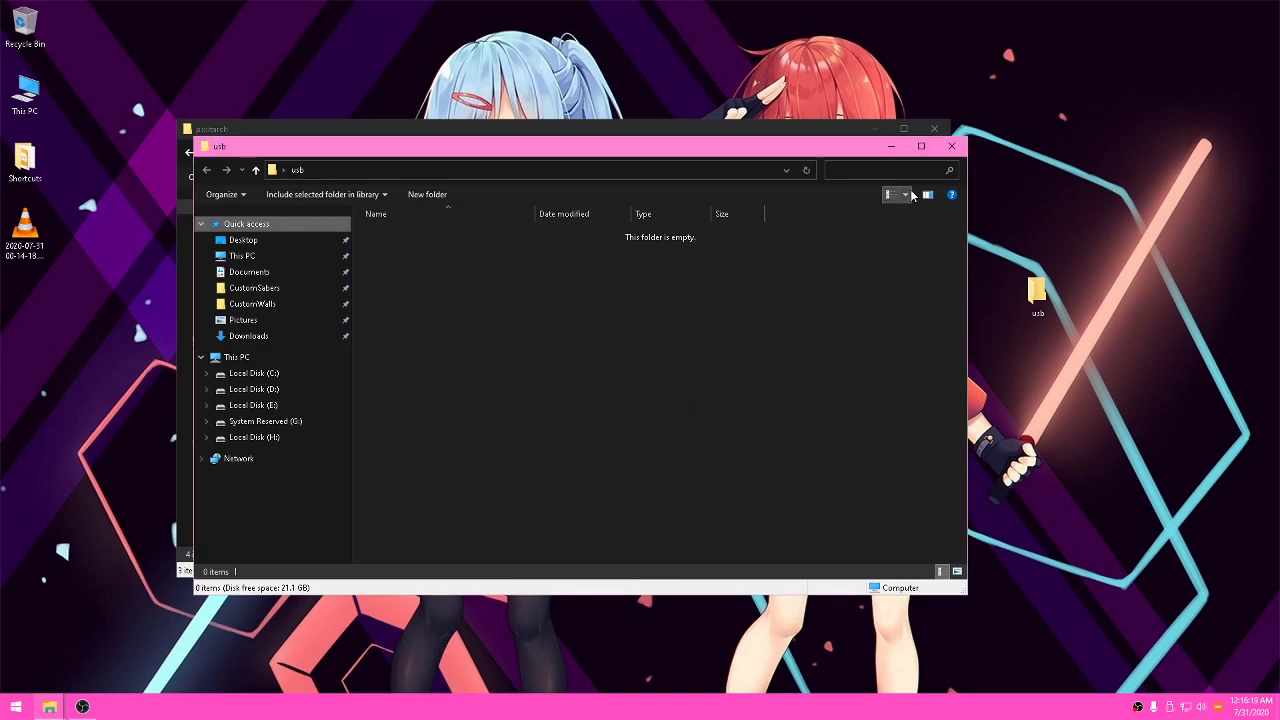
click(951, 145)
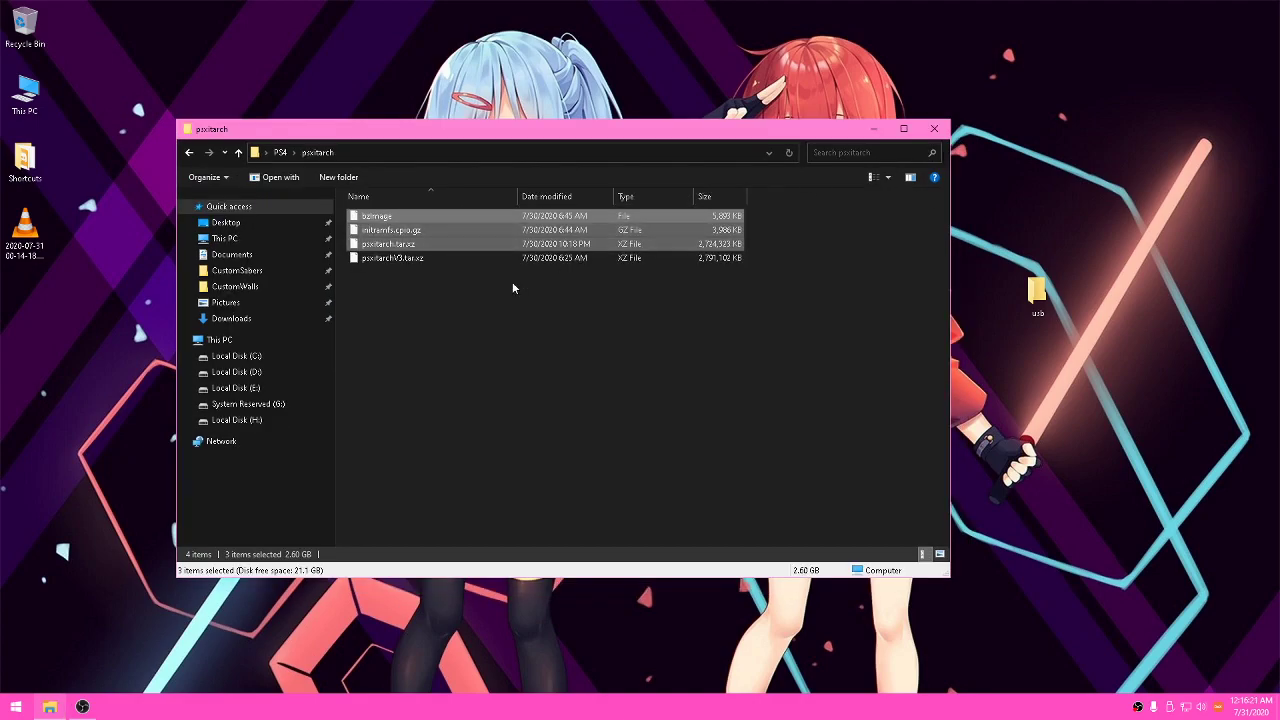
Step: Close the psxitarch folder and delete the usb folder from the desktop
drag(762, 252, 644, 206)
click(644, 207)
drag(739, 237, 797, 231)
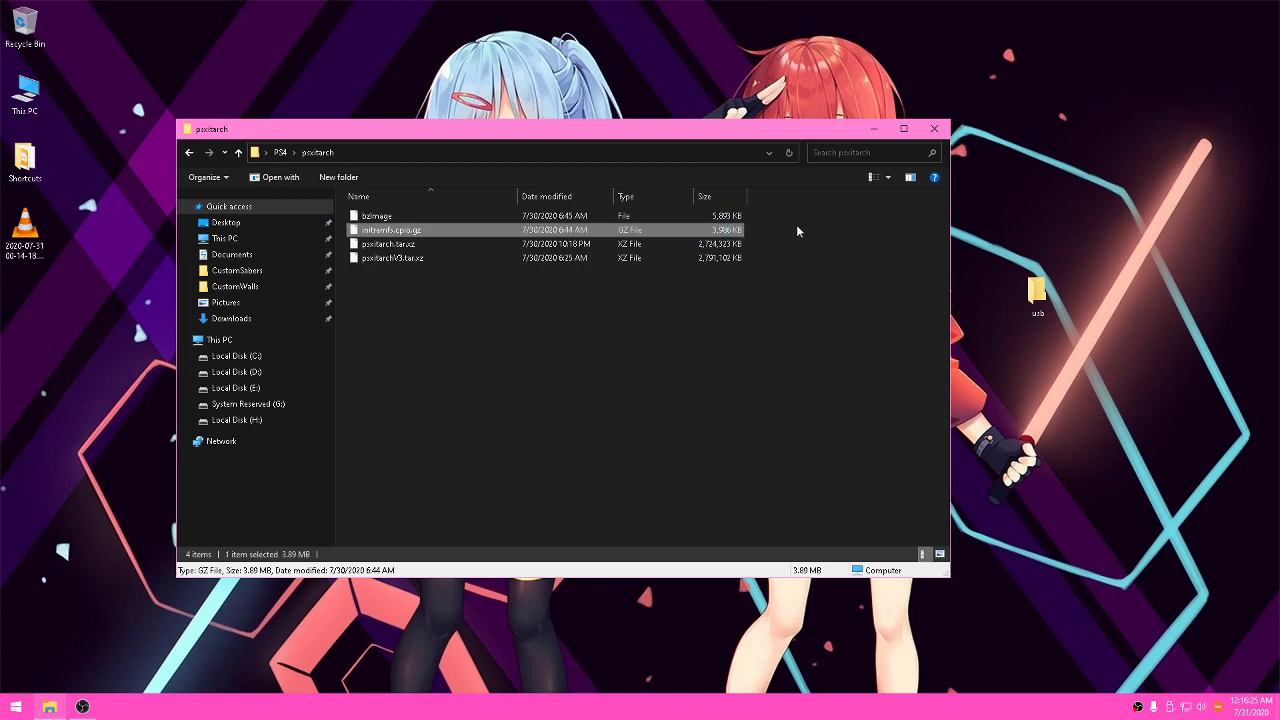
click(930, 130)
right_click(1038, 292)
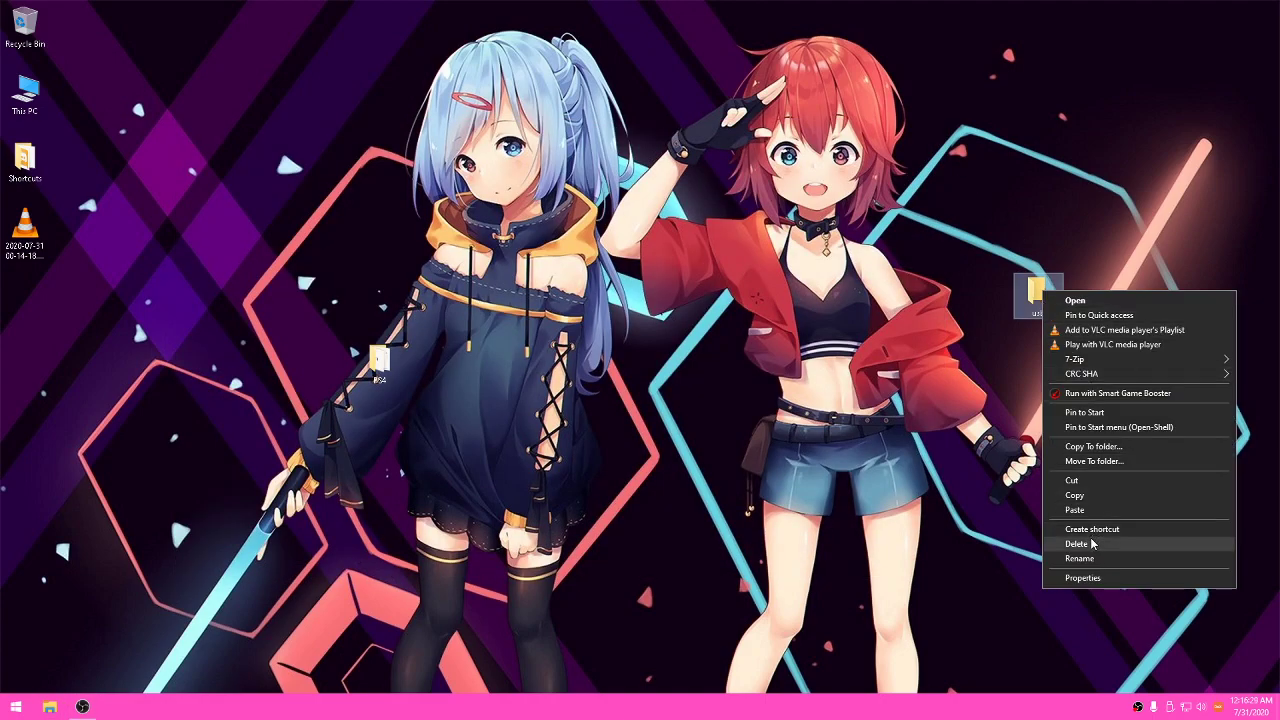
click(1092, 544)
click(672, 404)
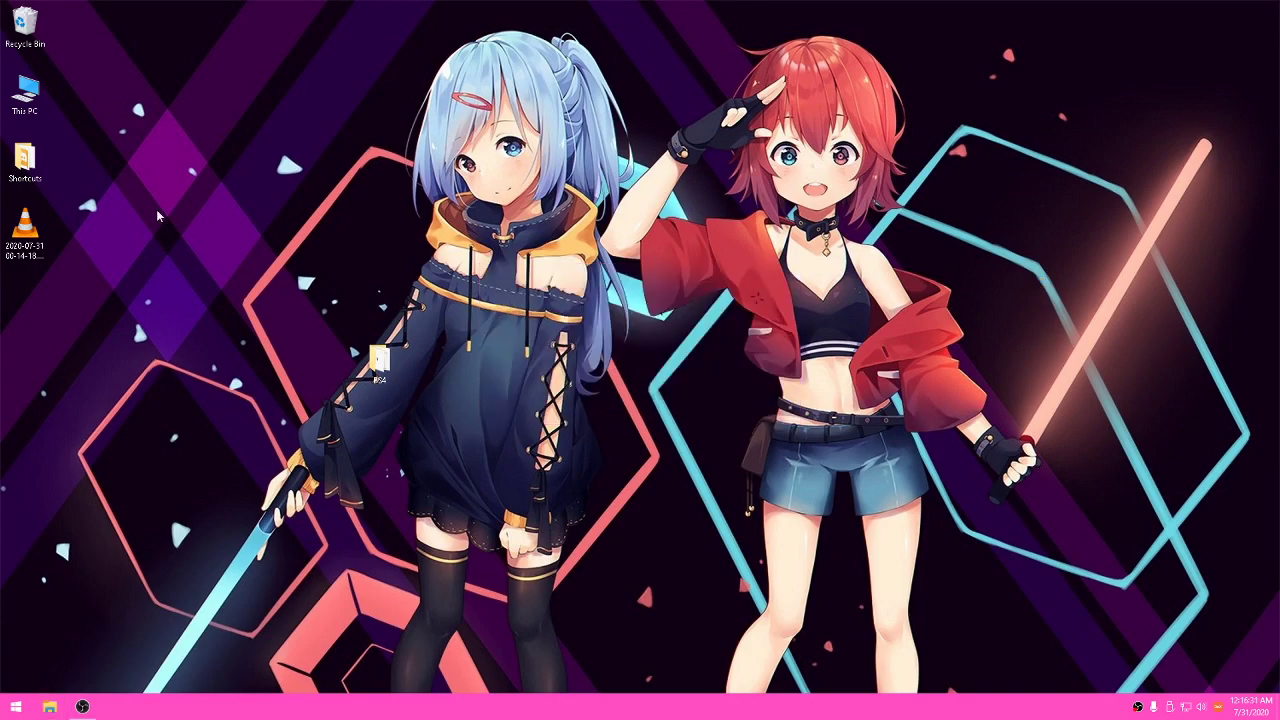
Step: Look over all the files and tools in the desktop's PS4 folder, and close it
double_click(25, 160)
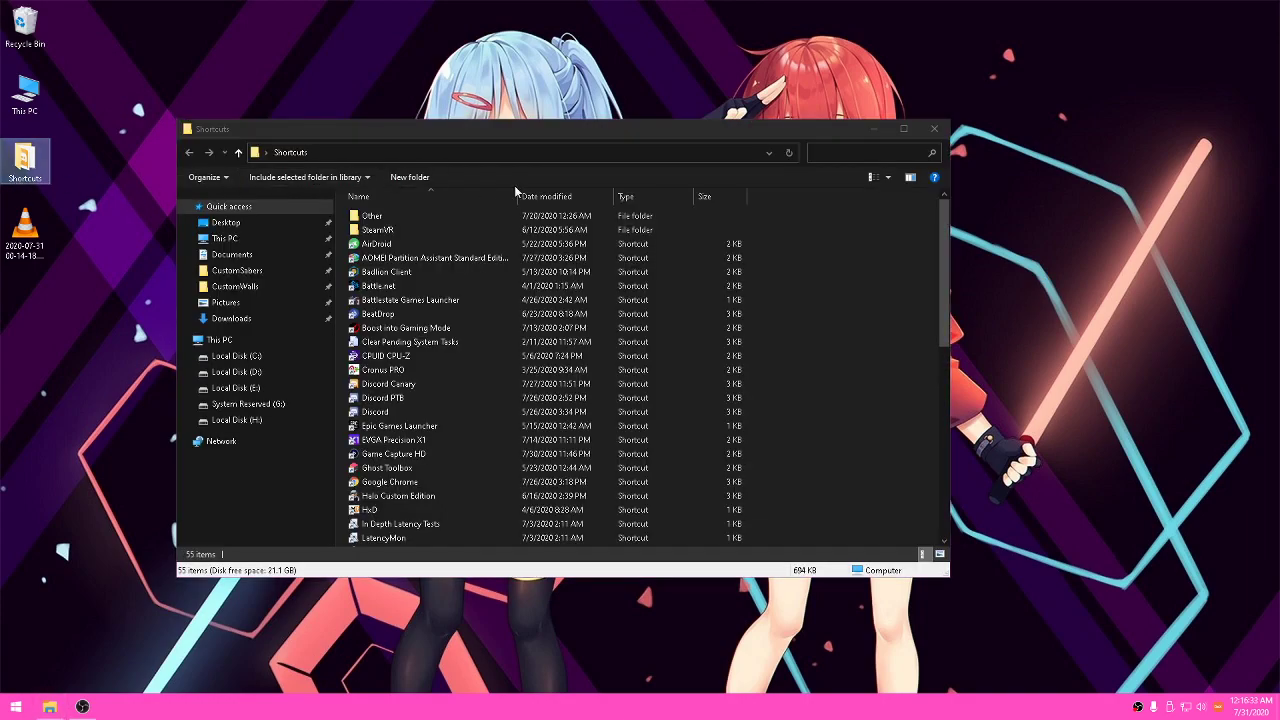
click(928, 134)
double_click(380, 362)
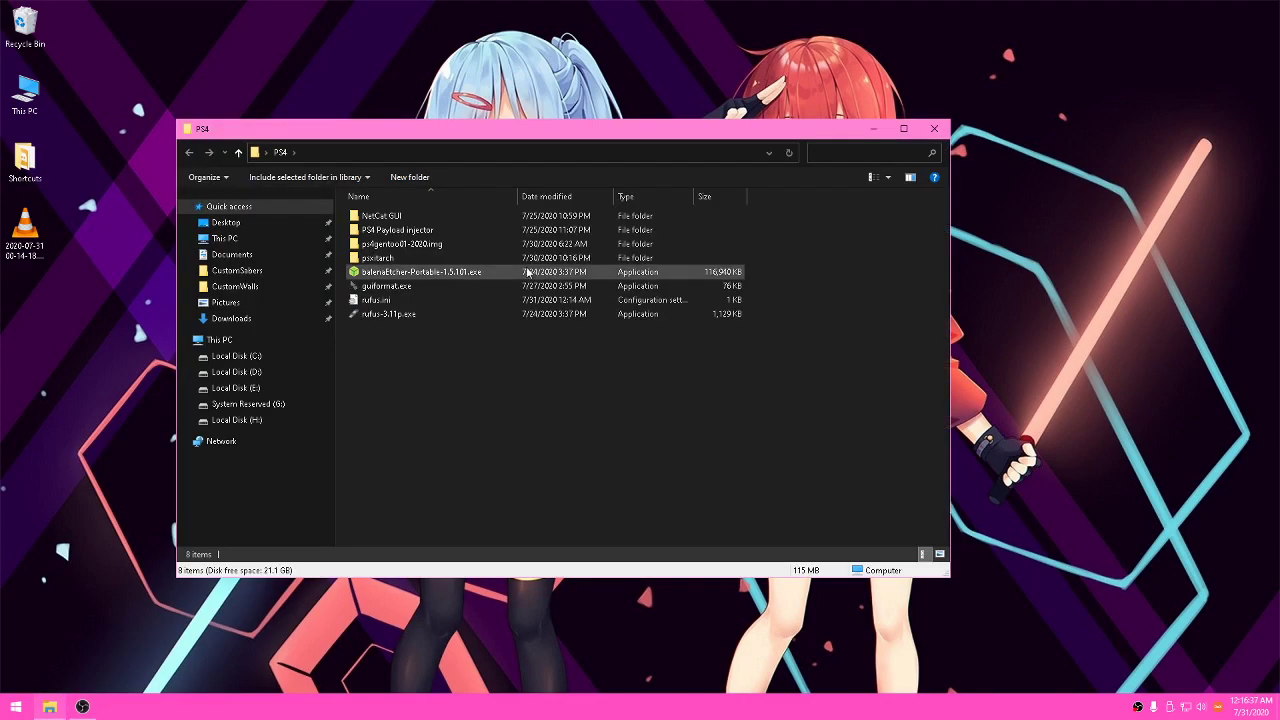
drag(524, 376, 398, 212)
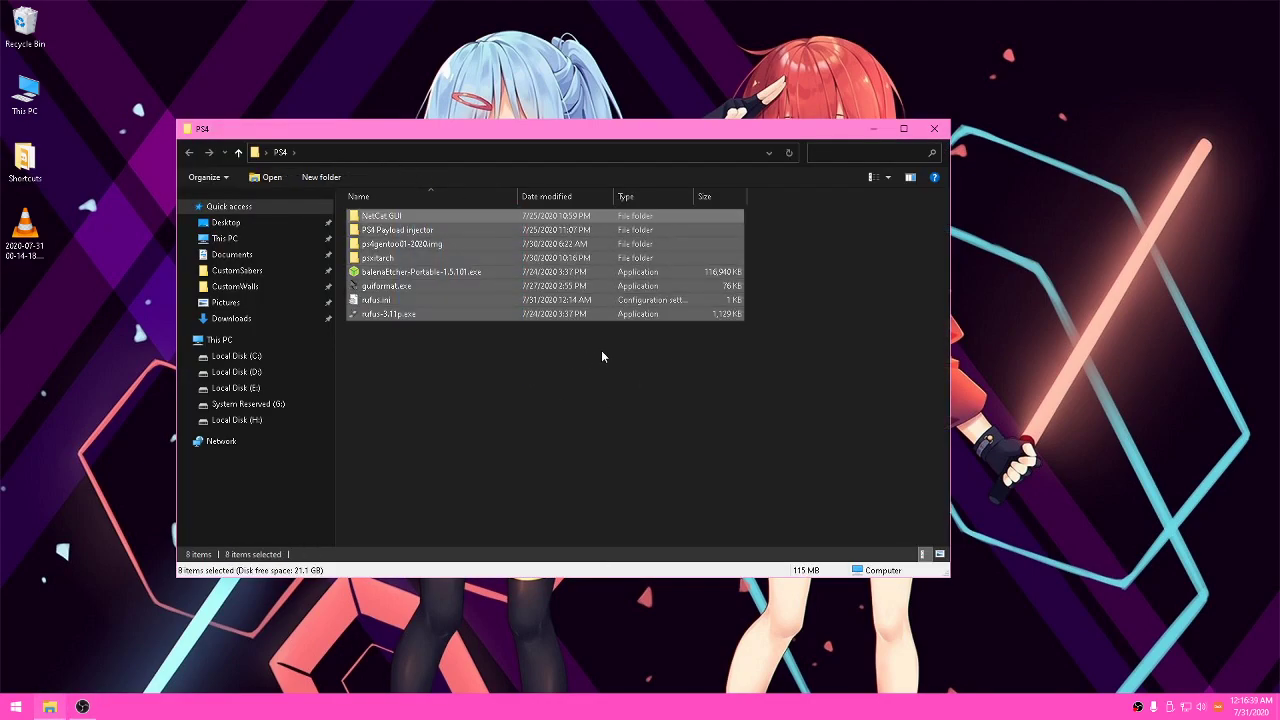
click(934, 129)
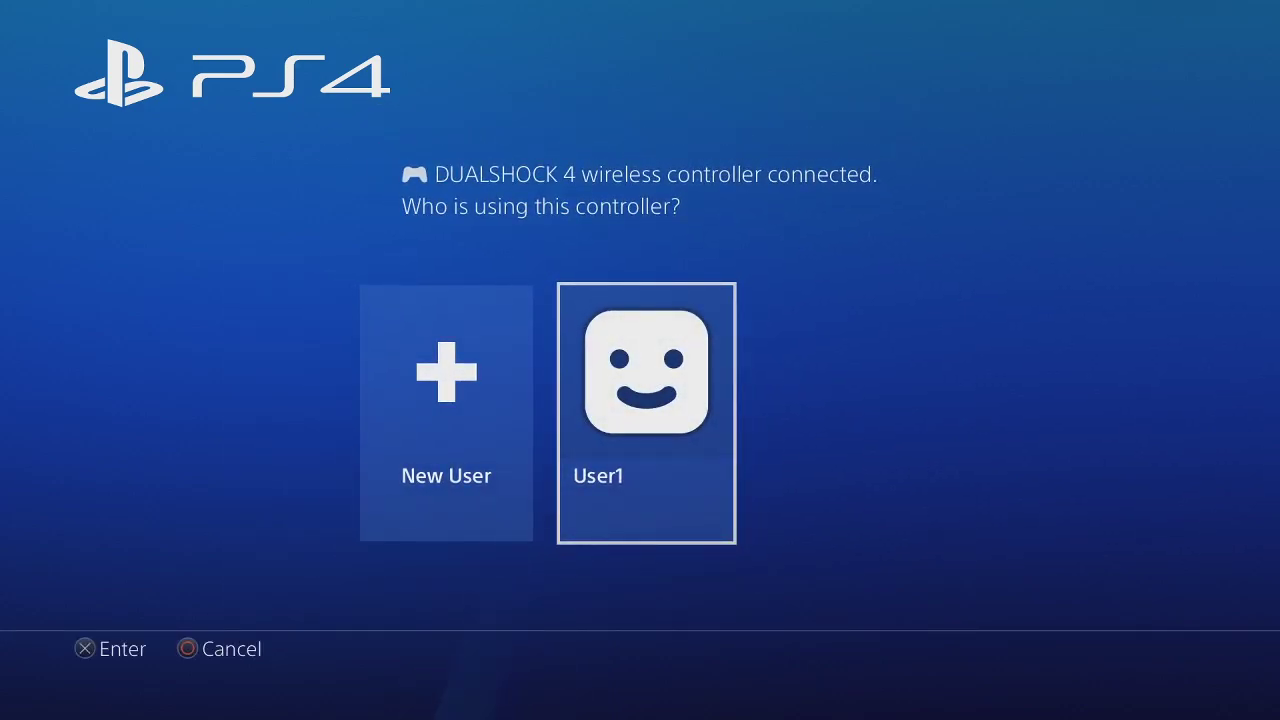
Step: Log in as User1 and start the Internet Browser from the home screen, cancelling the display area setup
key(Return)
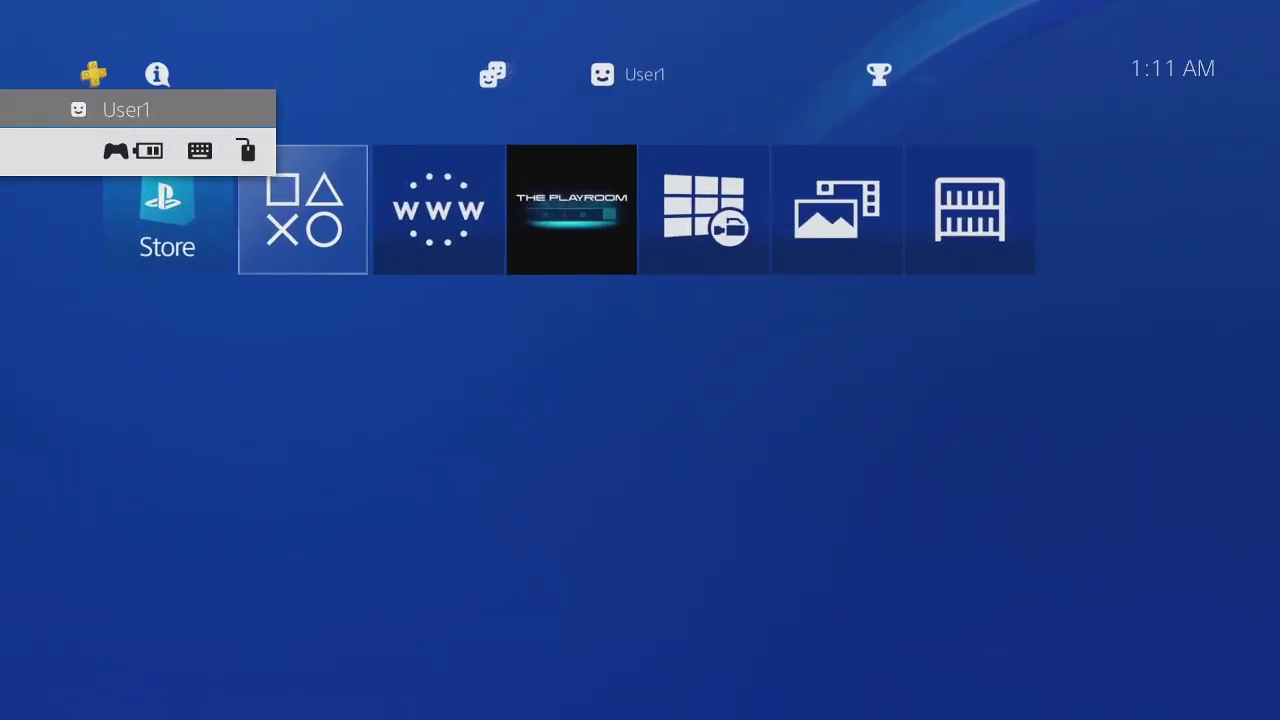
key(Right)
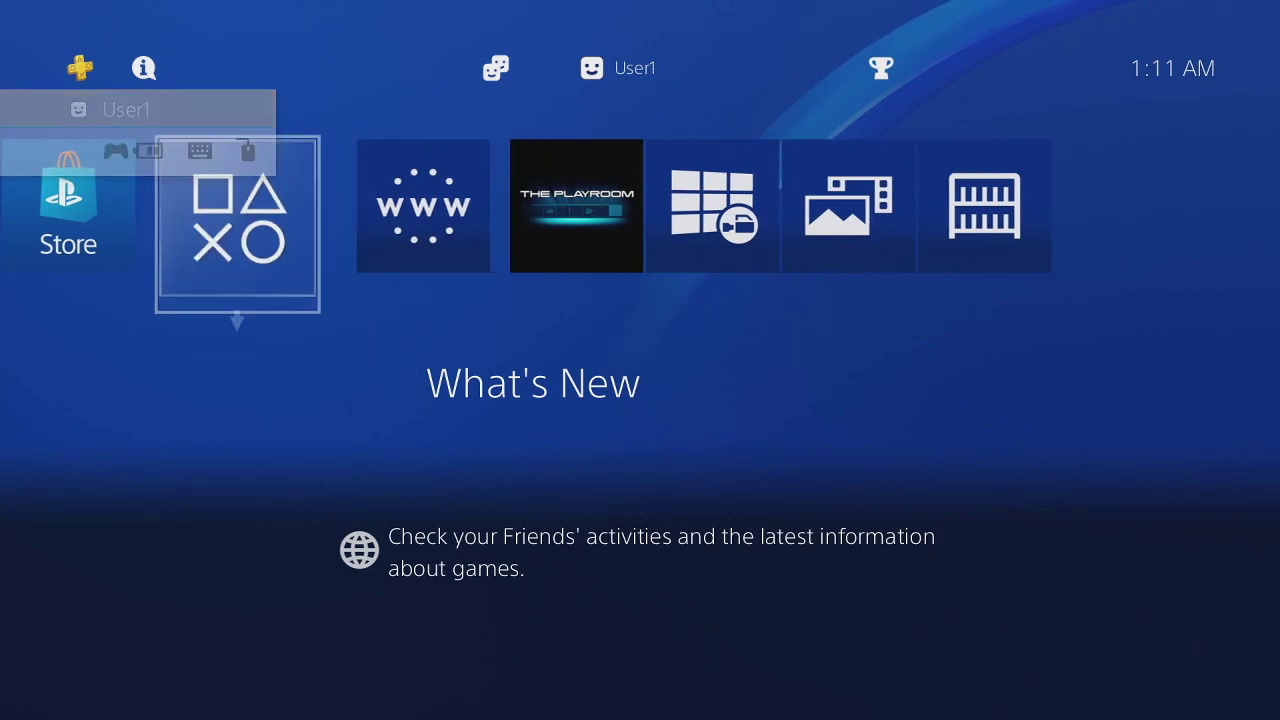
key(Right)
key(Return)
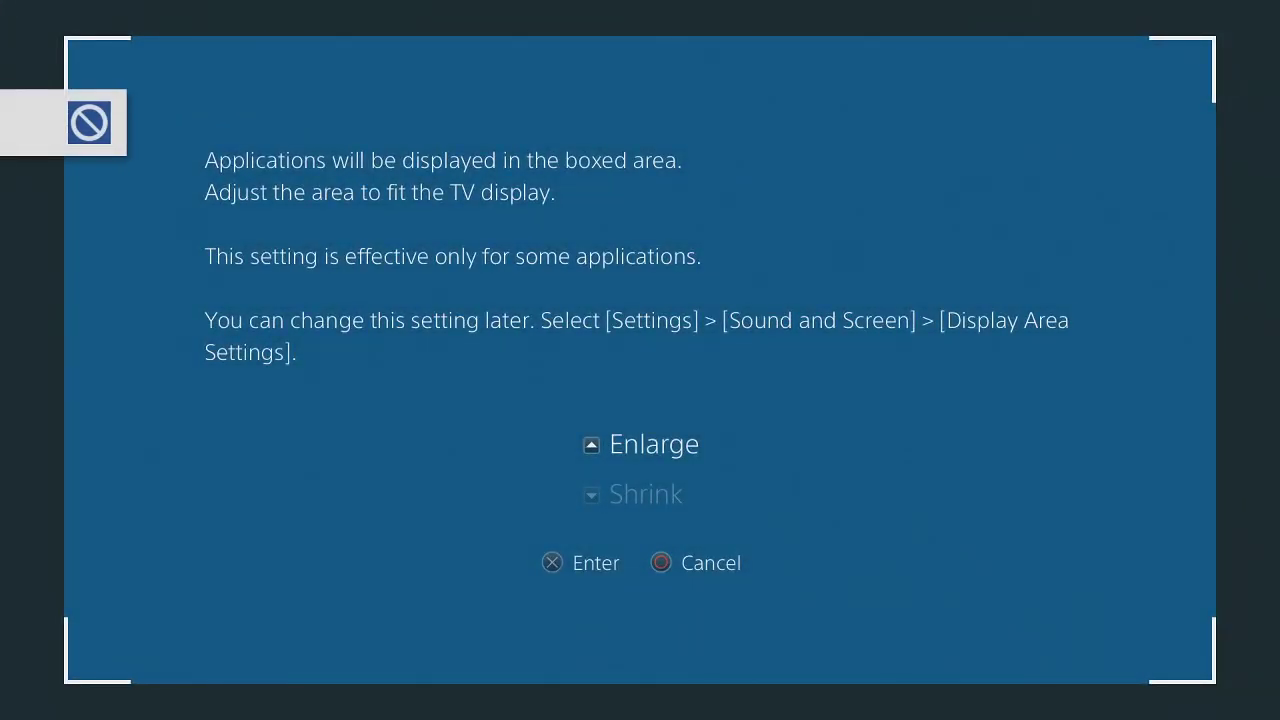
key(Escape)
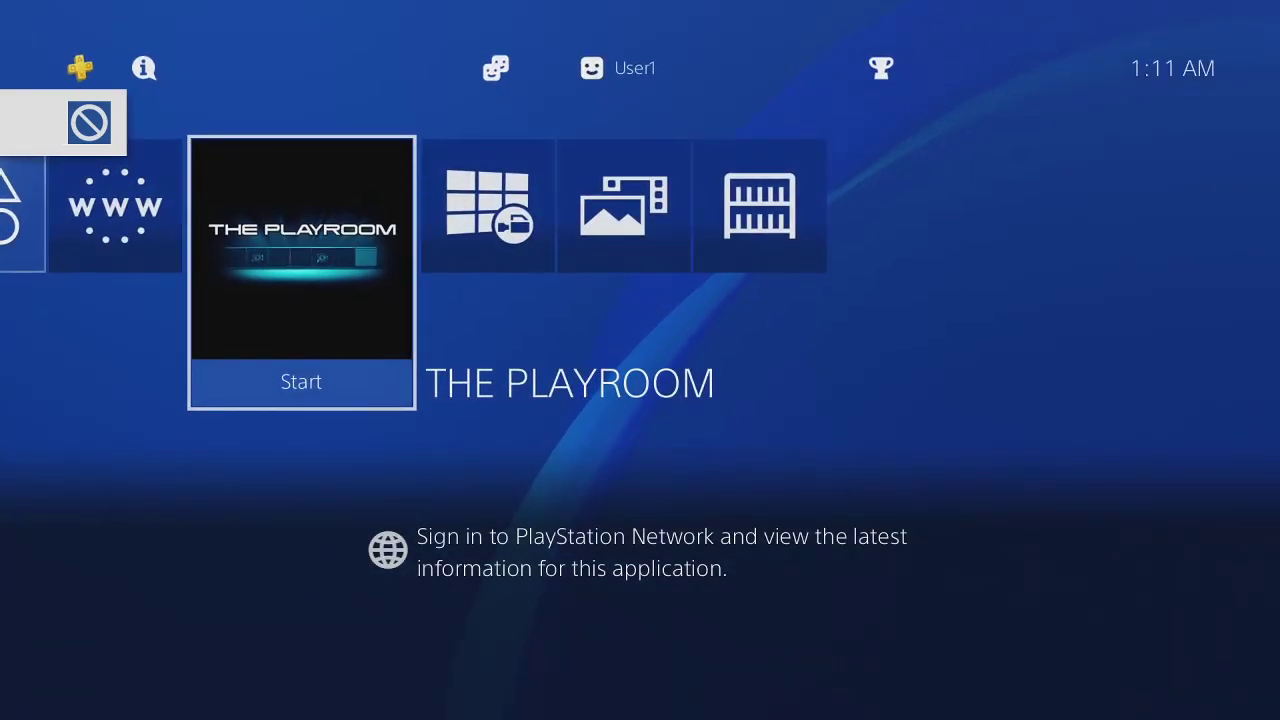
key(Left)
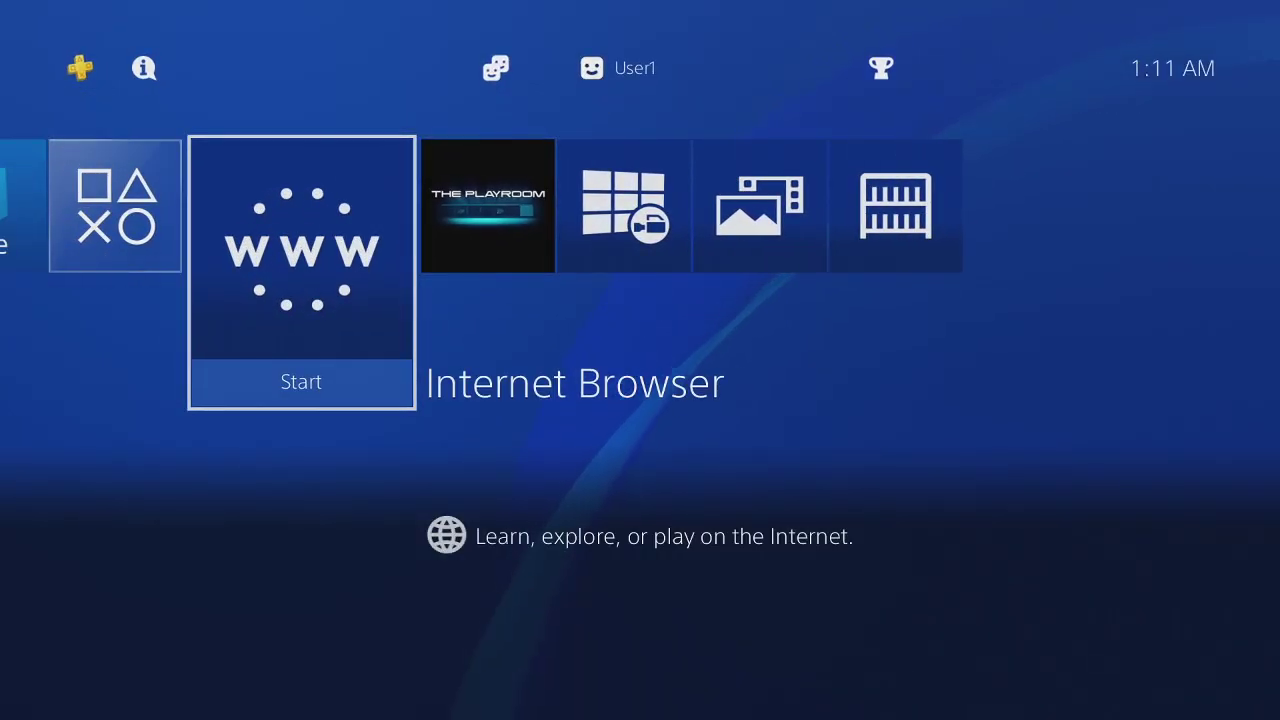
key(Return)
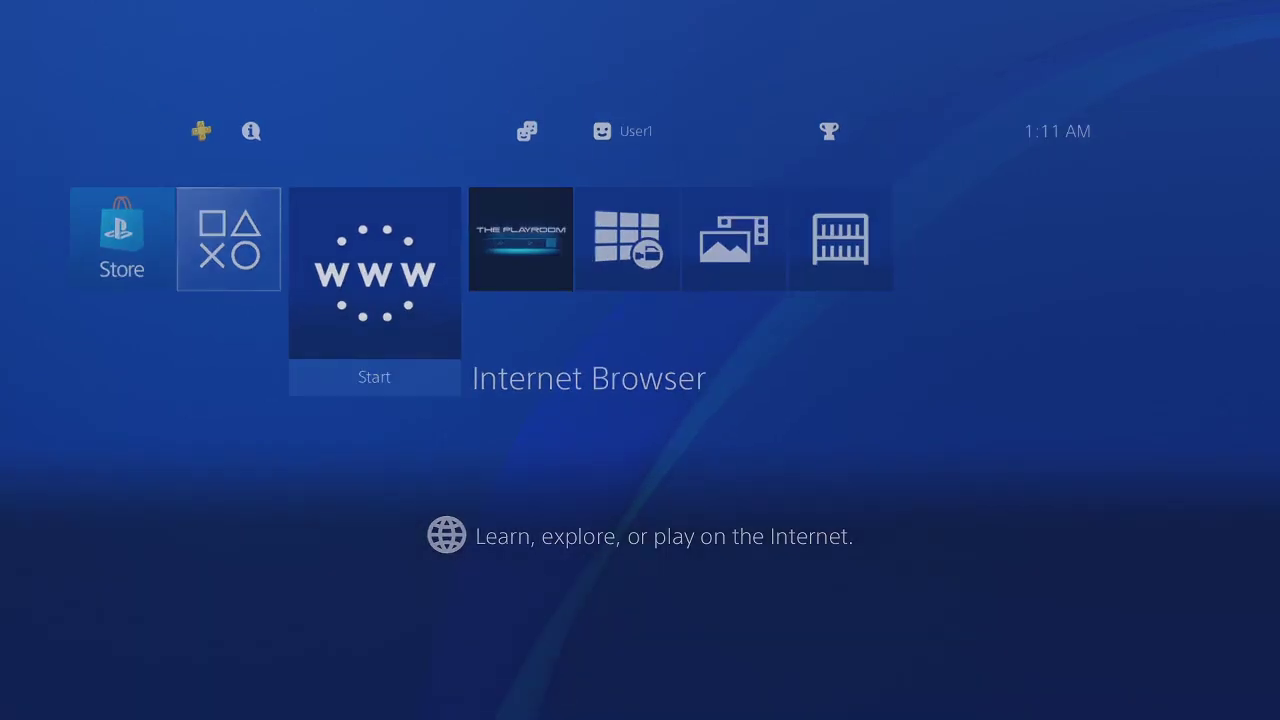
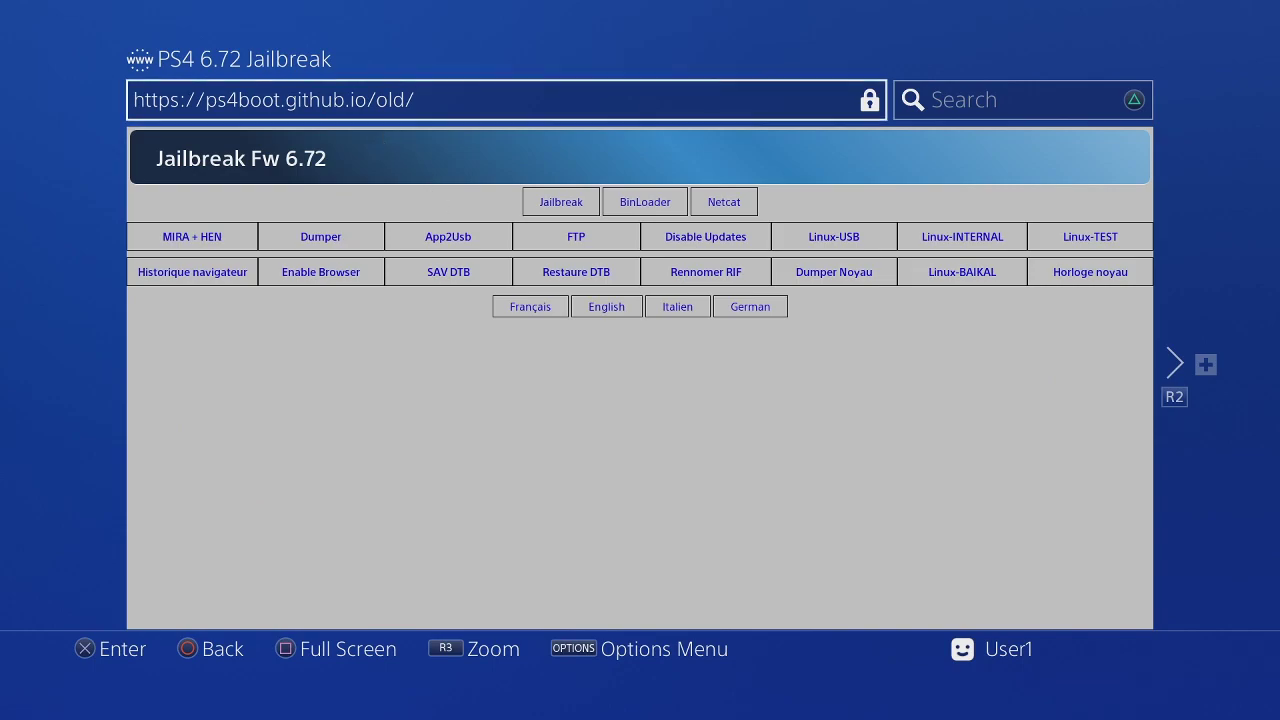
key(Return)
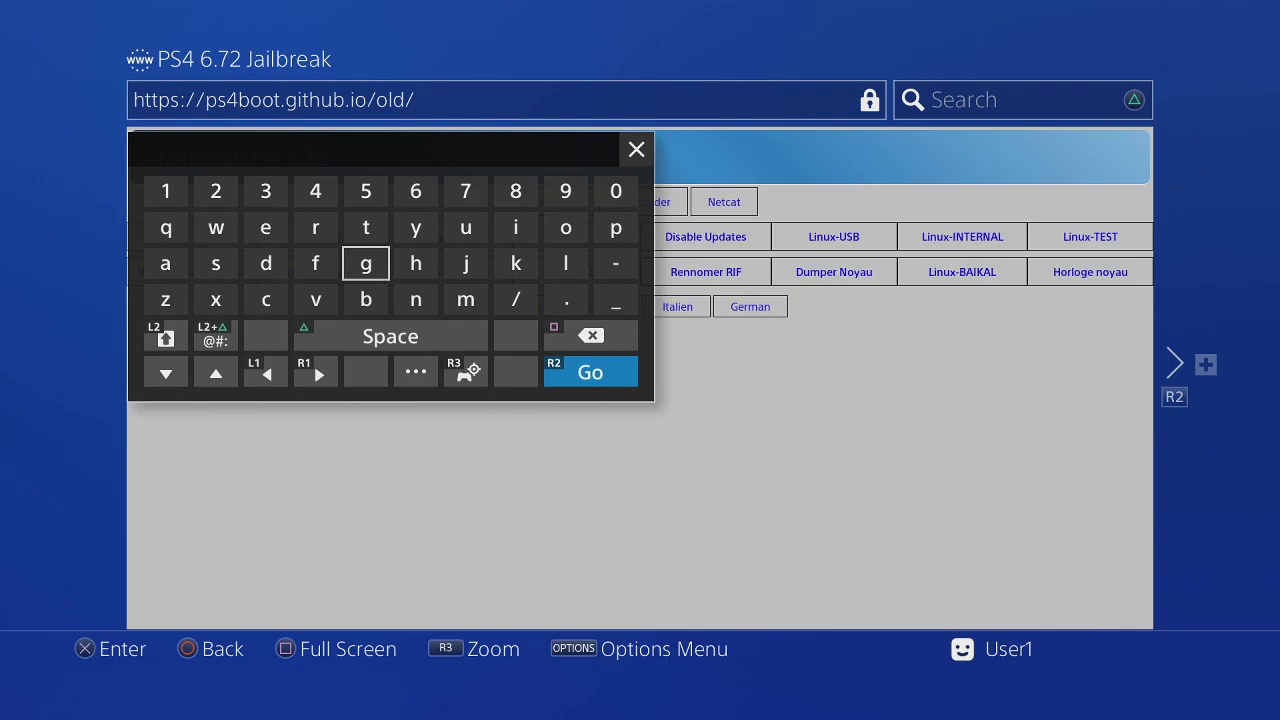
key(BackSpace)
key(BackSpace)
key(BackSpace)
key(Escape)
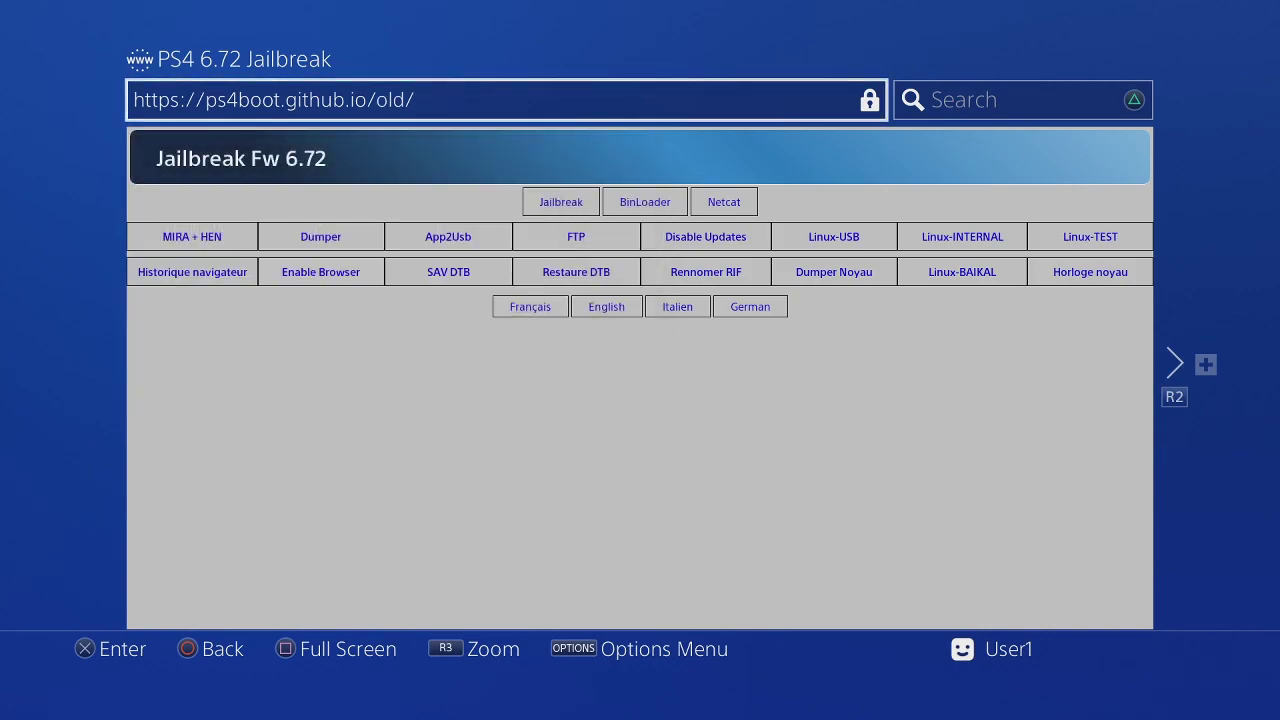
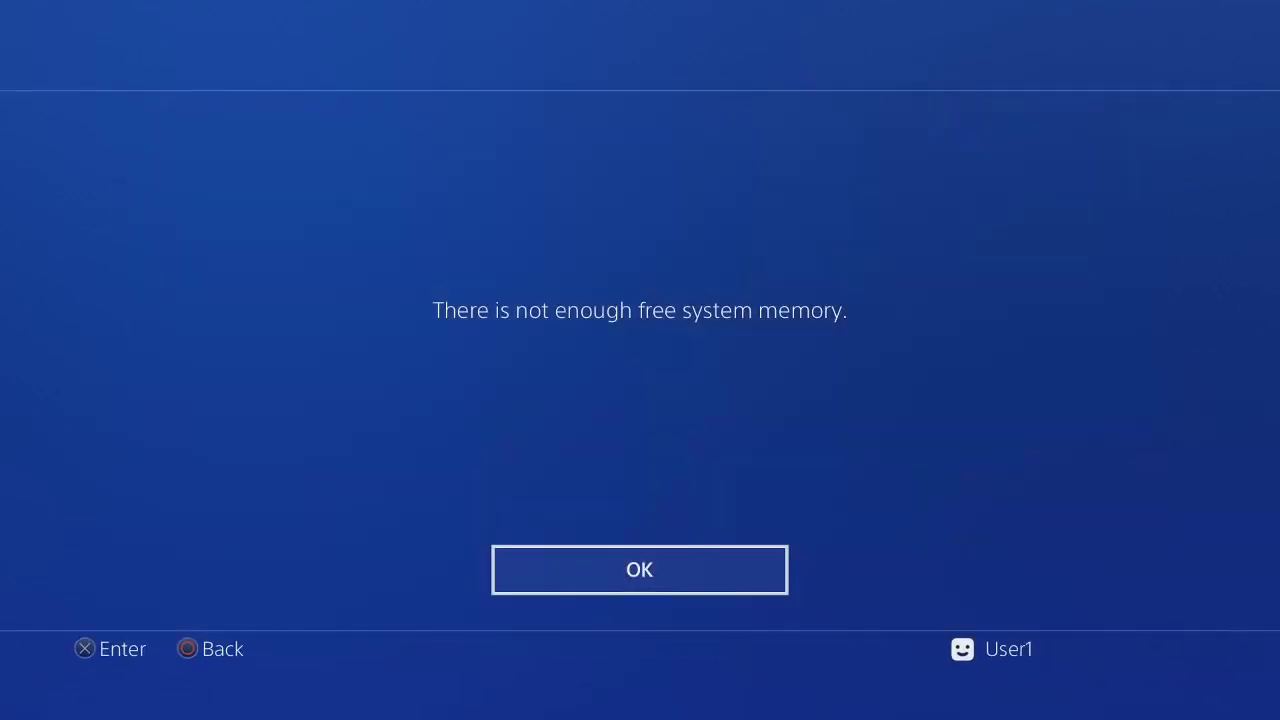
Step: Dismiss the memory errors on the PS4 6.72 Jailbreak page, returning to the home screen and reopening the Internet Browser in between
key(Return)
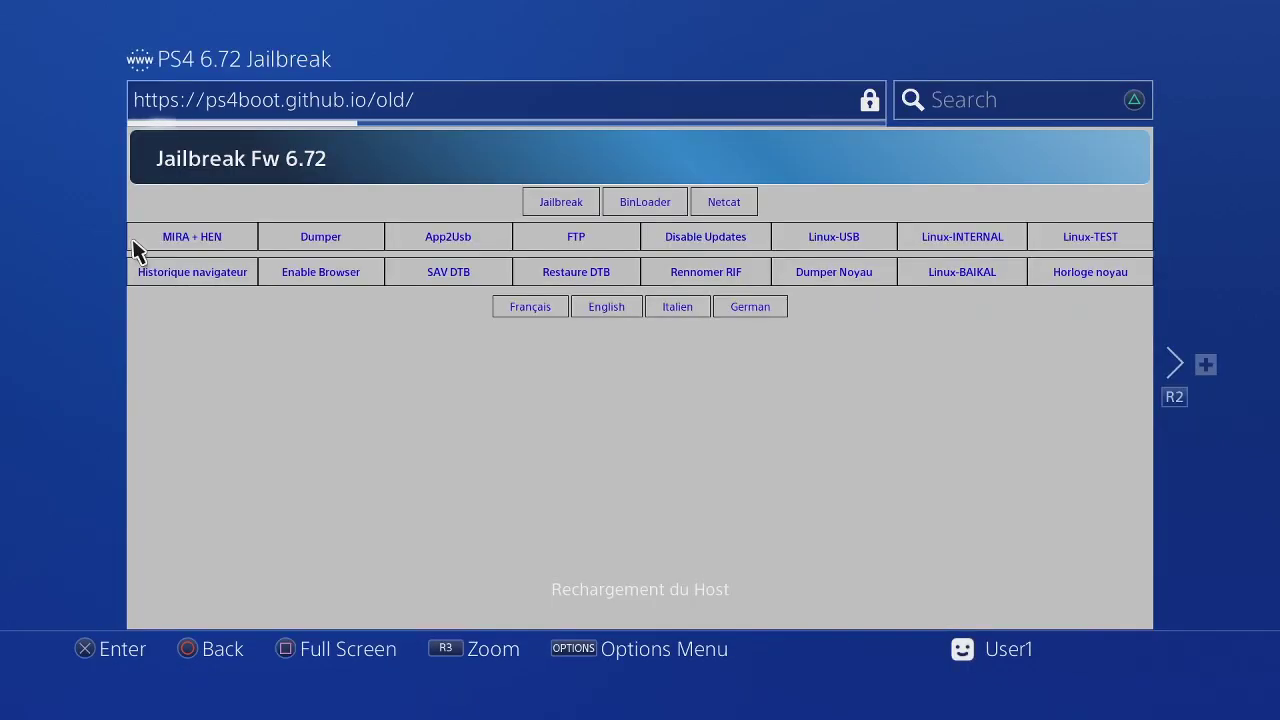
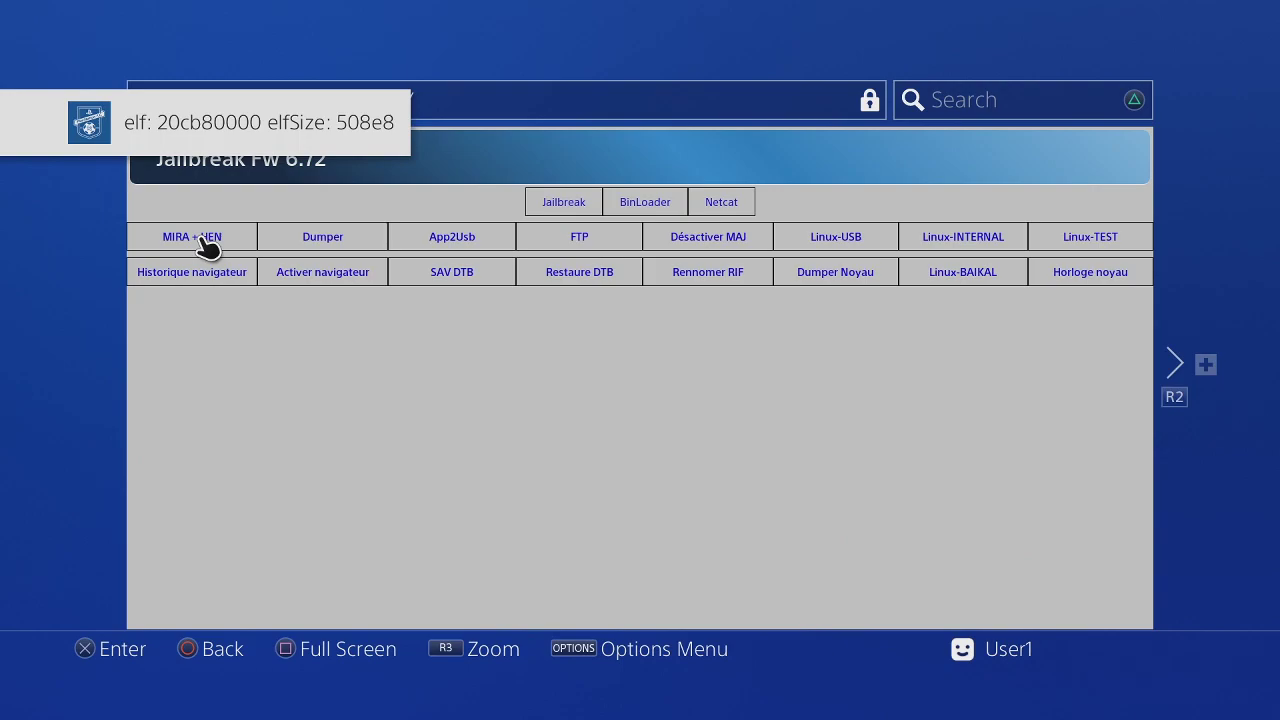
key(Home)
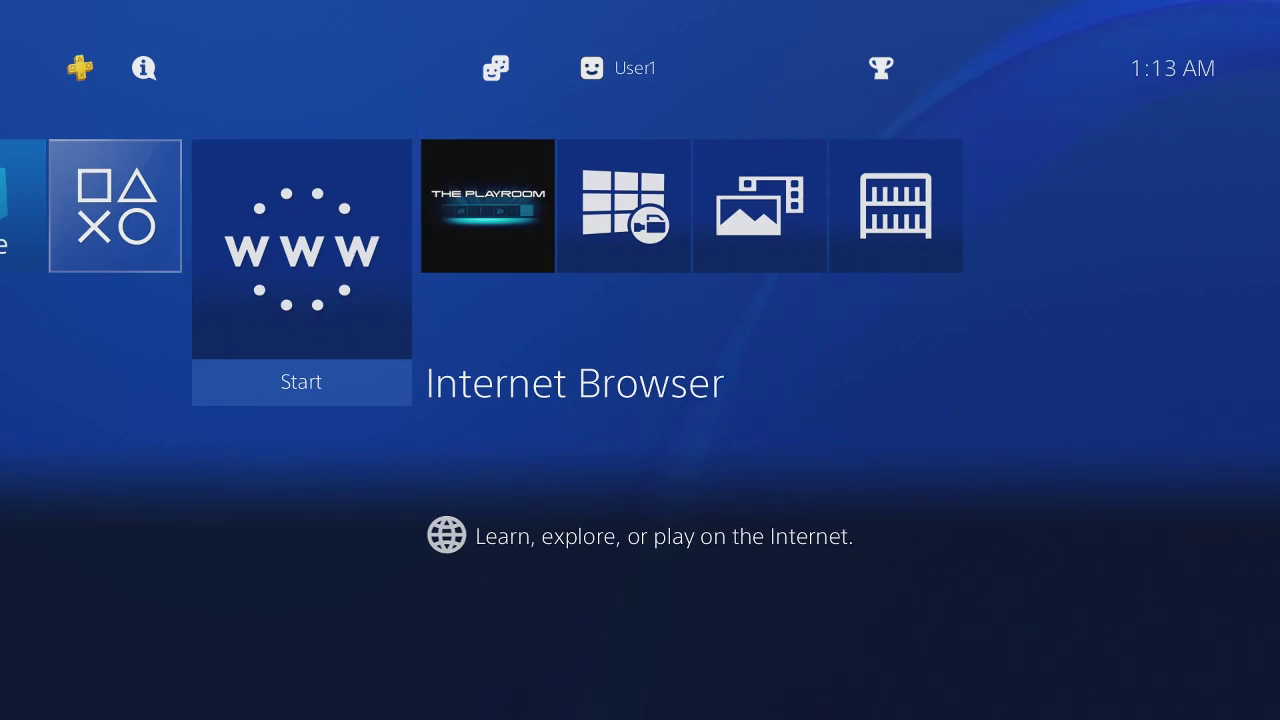
key(Return)
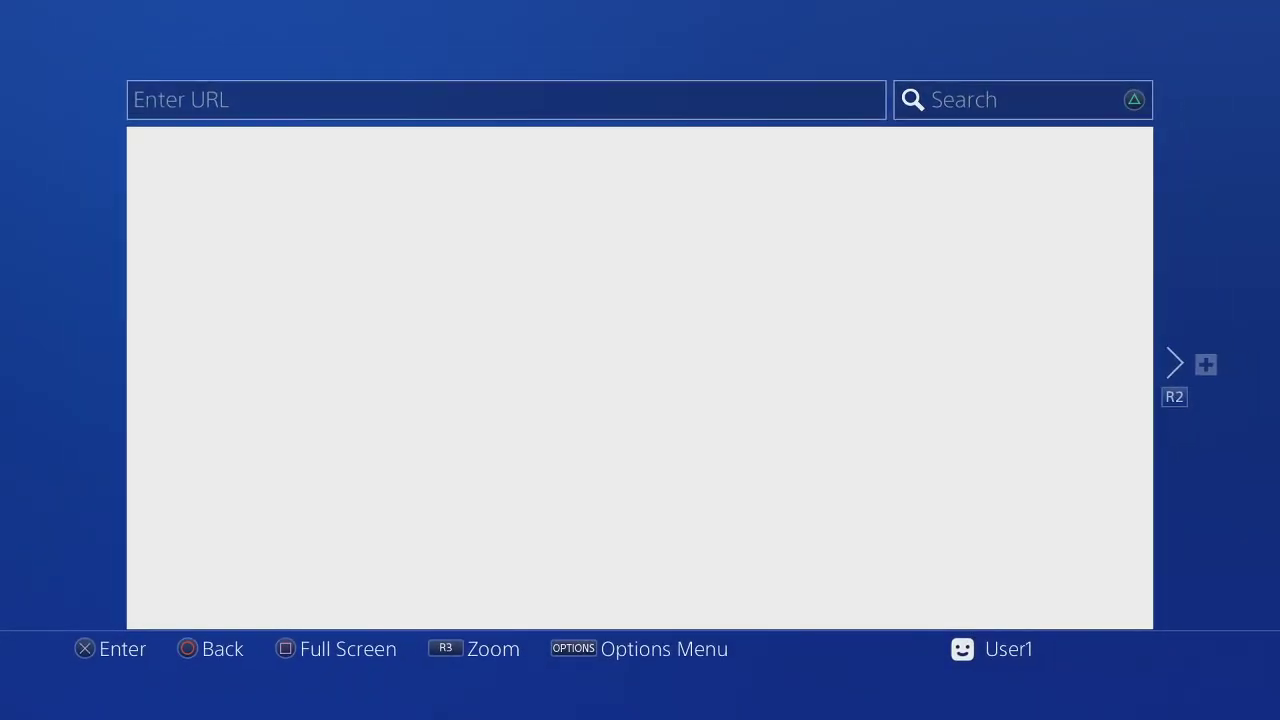
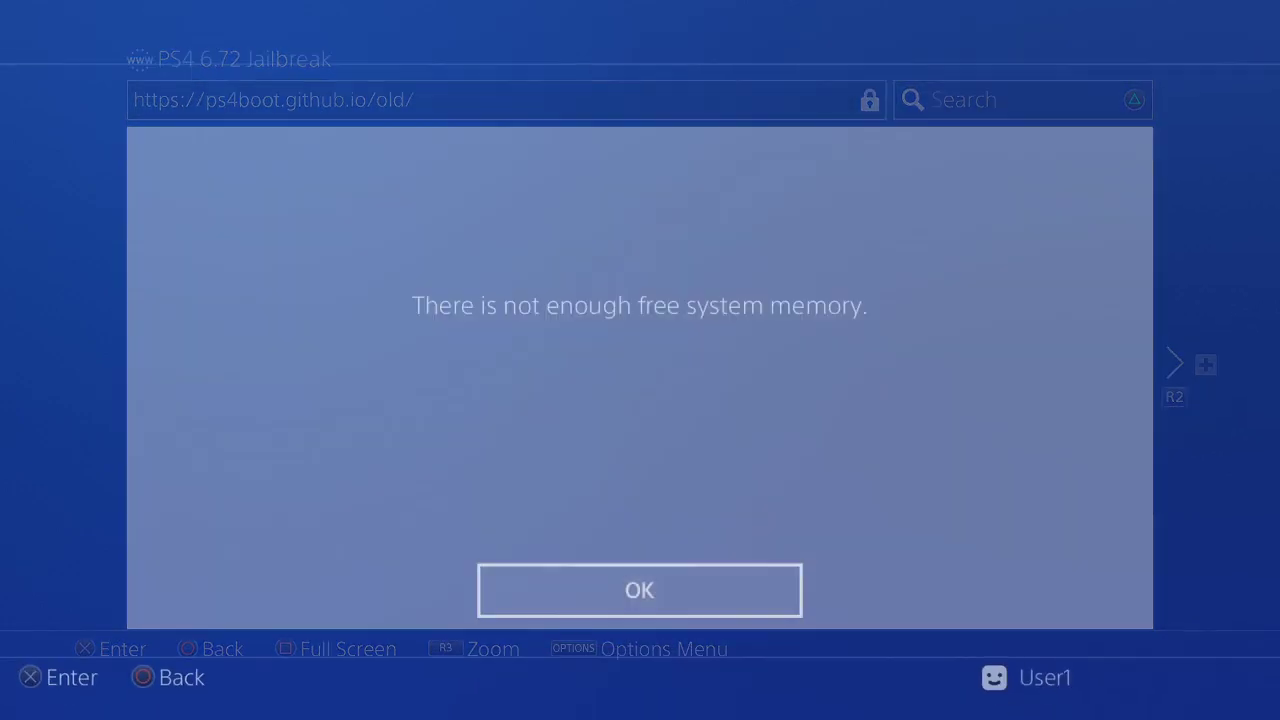
key(Return)
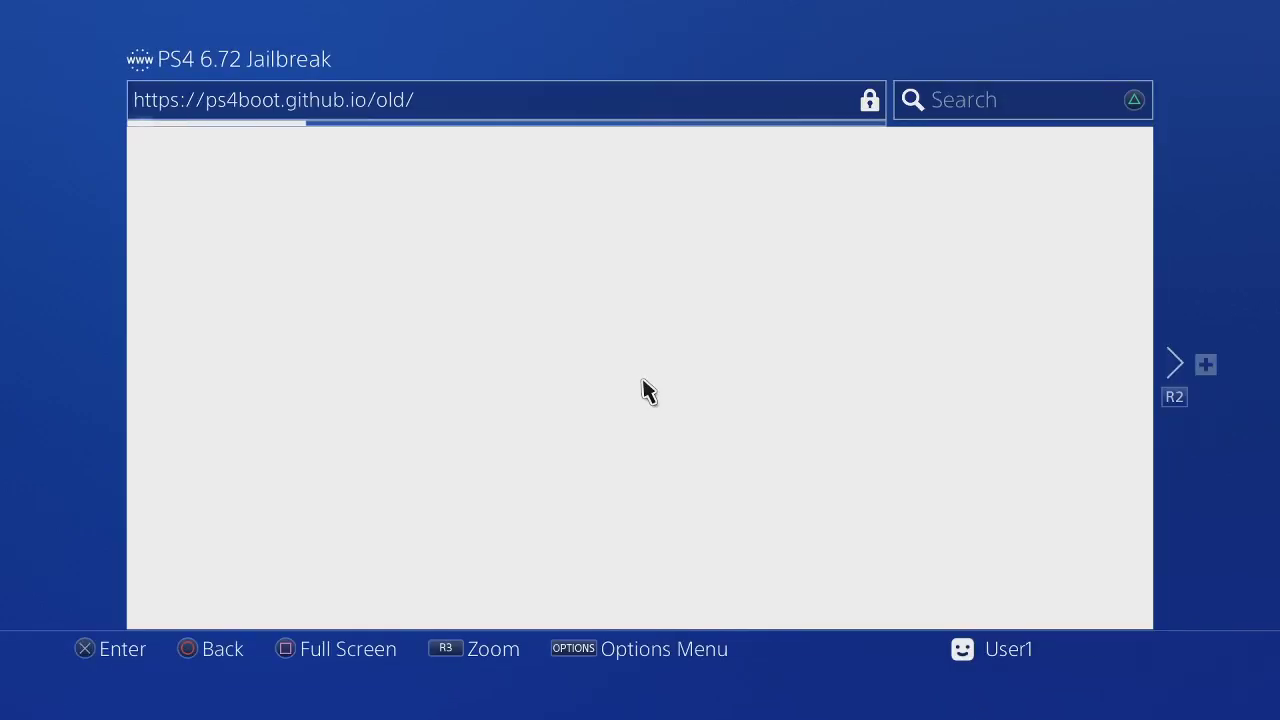
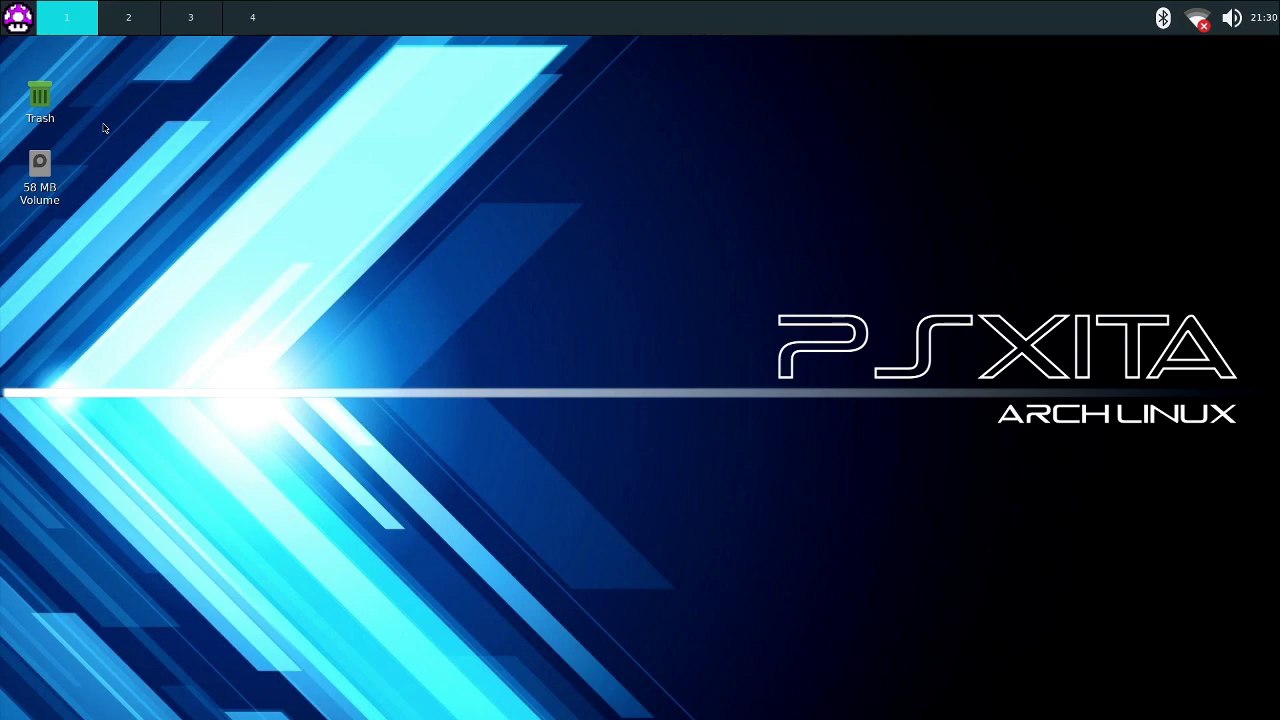
Step: Launch the Snes9x emulator from the installed games applications and close its window
click(3, 6)
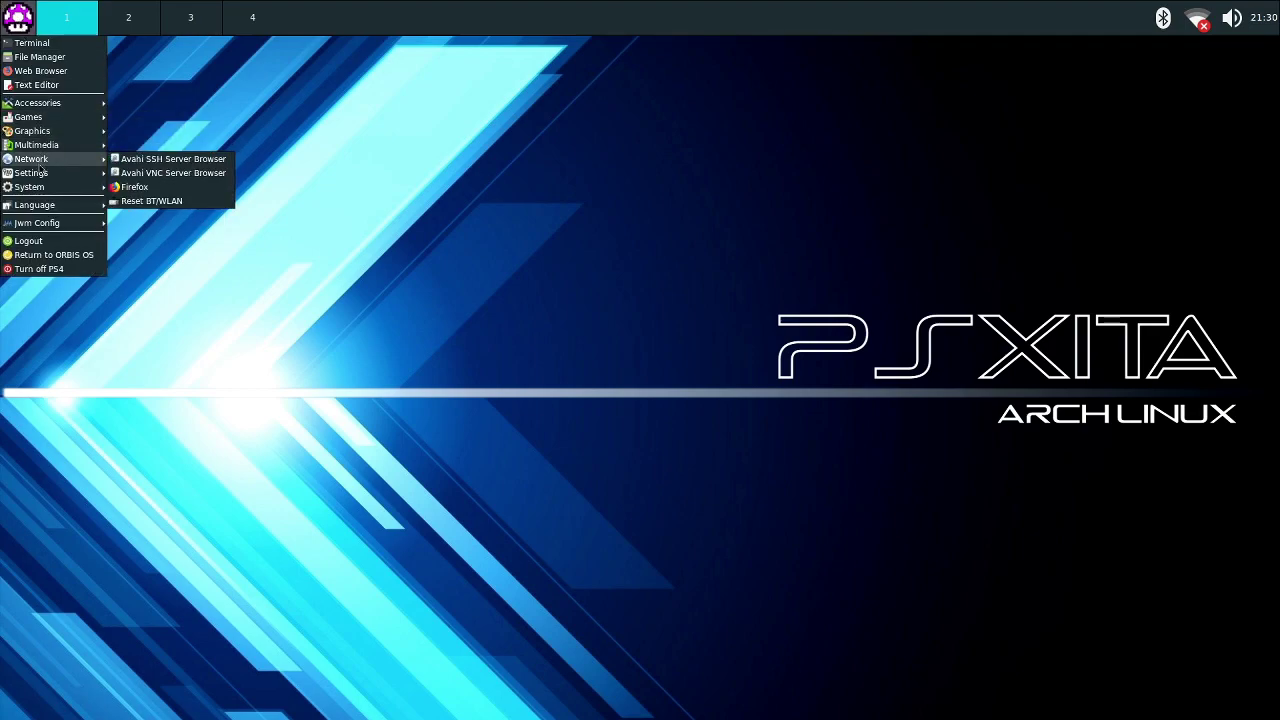
mouse_move(38, 163)
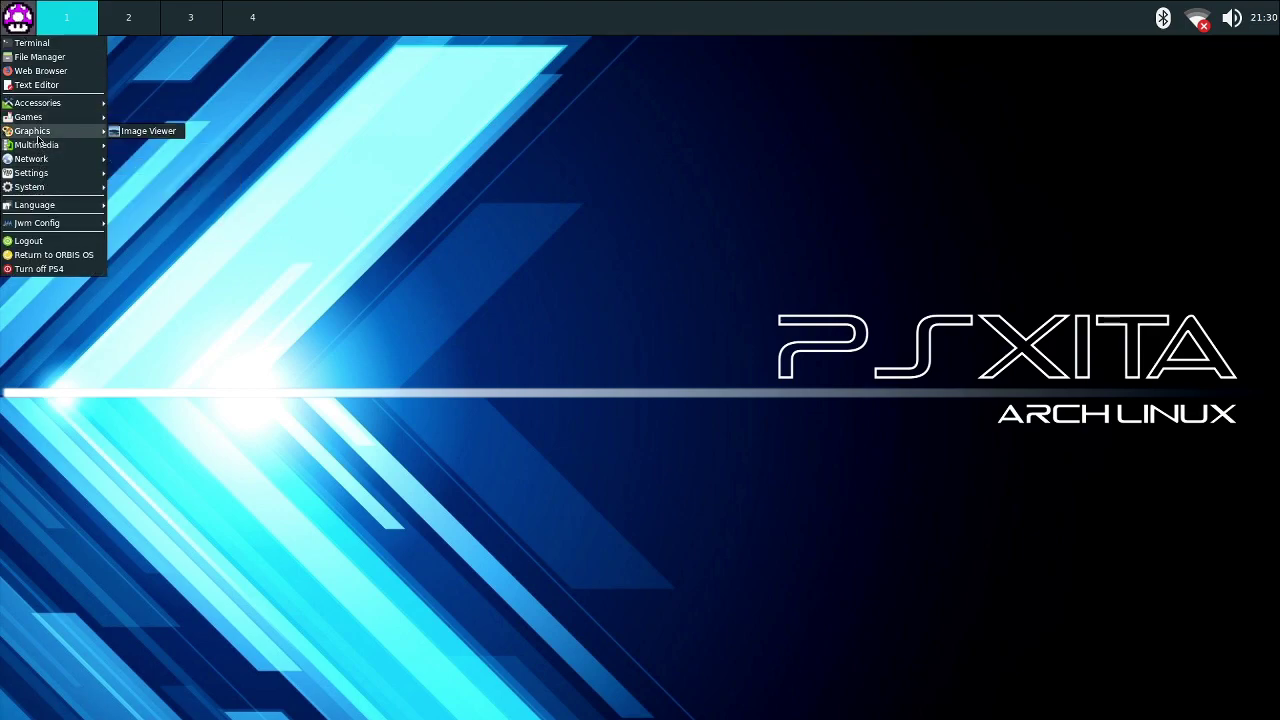
mouse_move(39, 109)
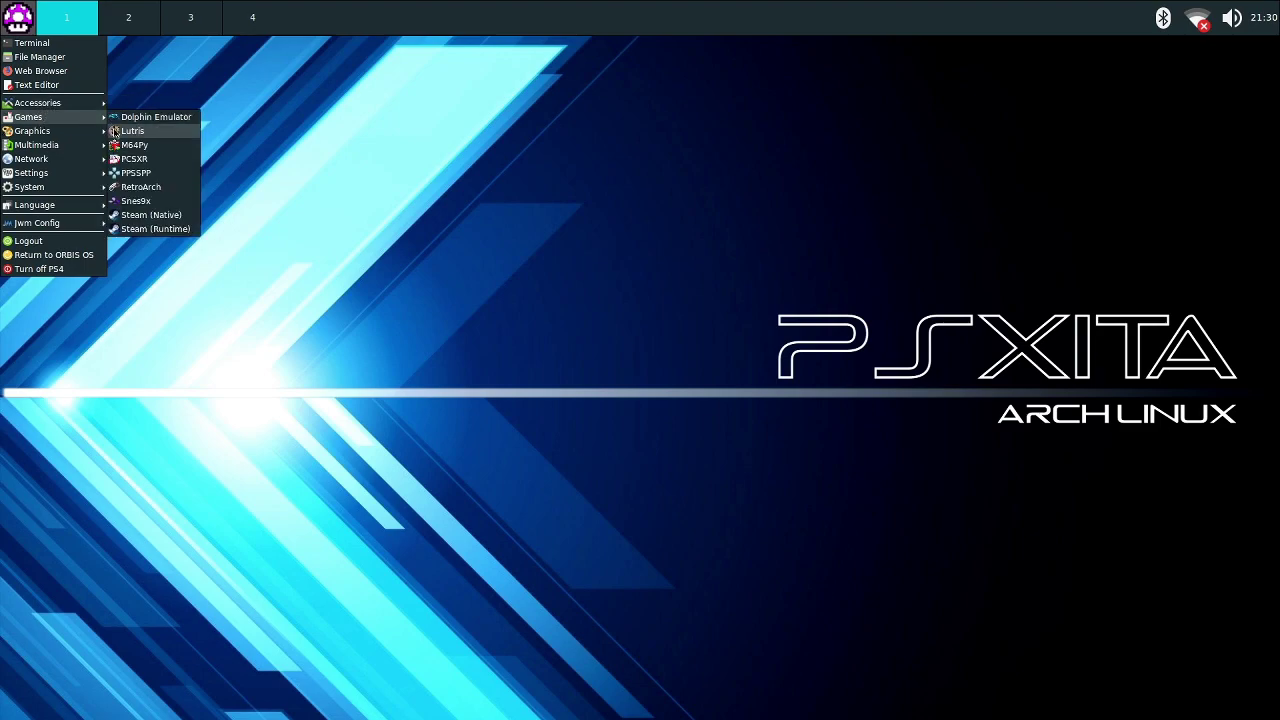
mouse_move(76, 131)
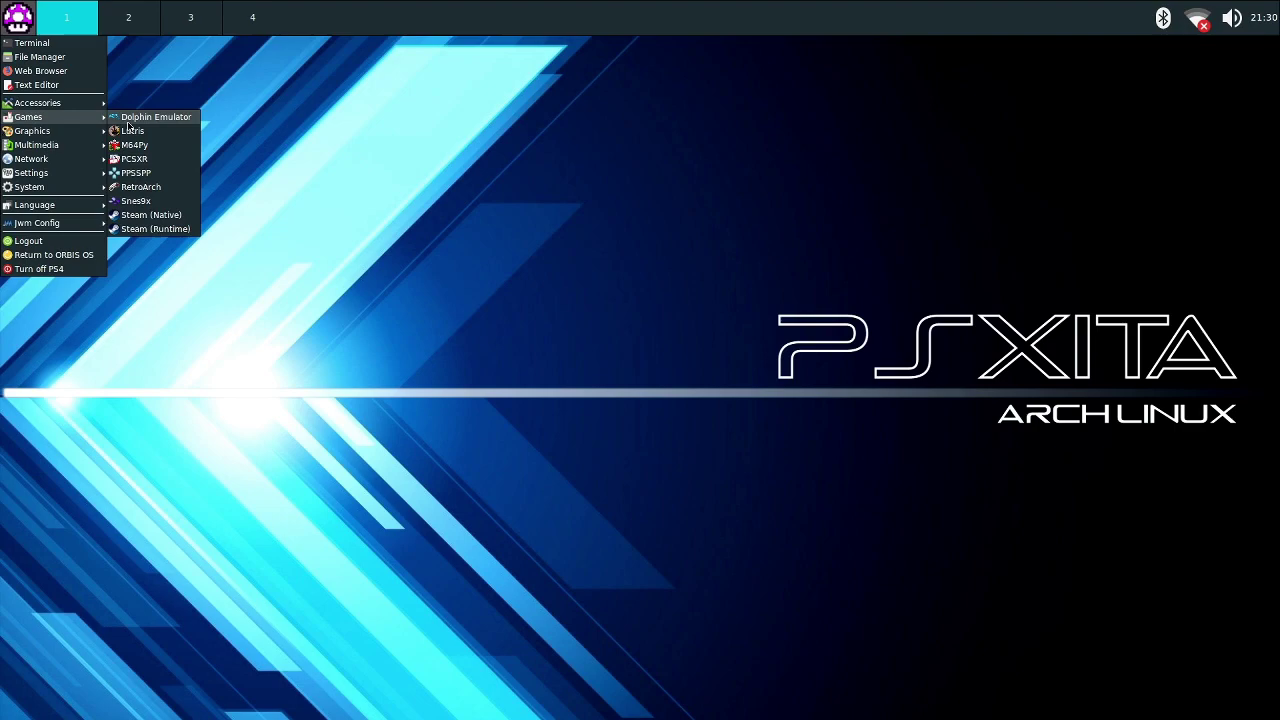
click(187, 208)
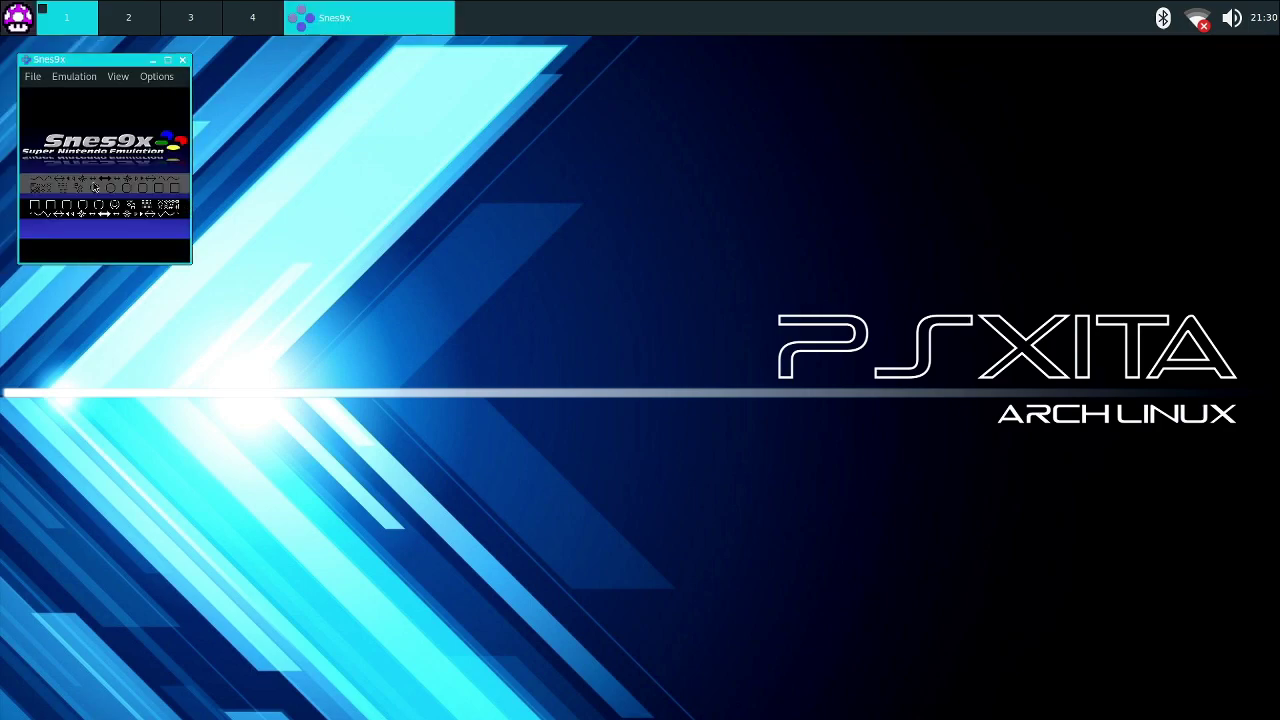
right_click(106, 58)
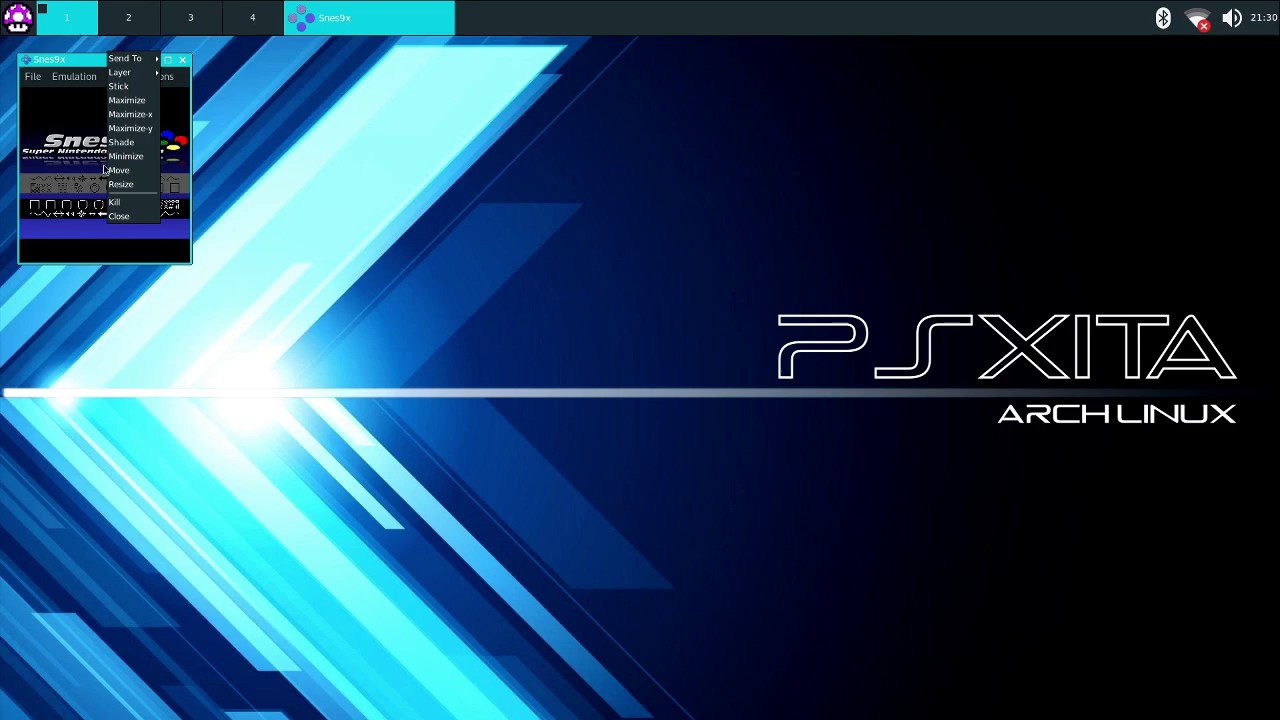
click(119, 217)
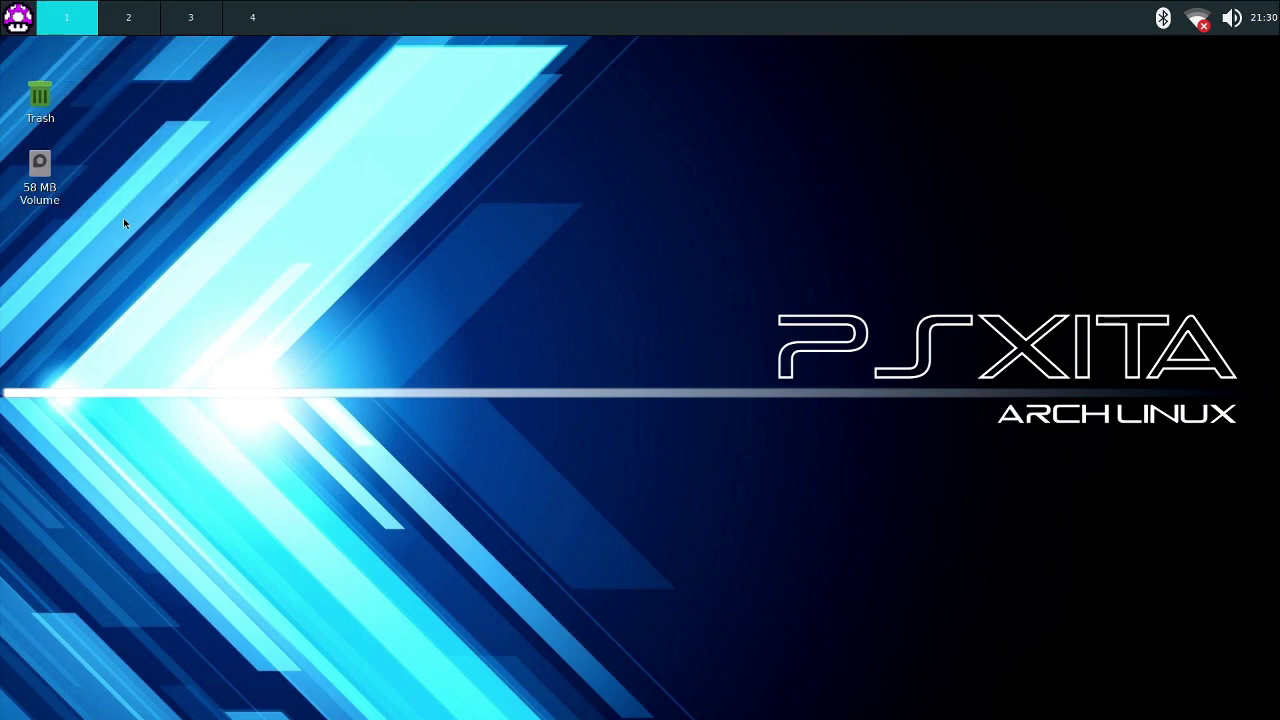